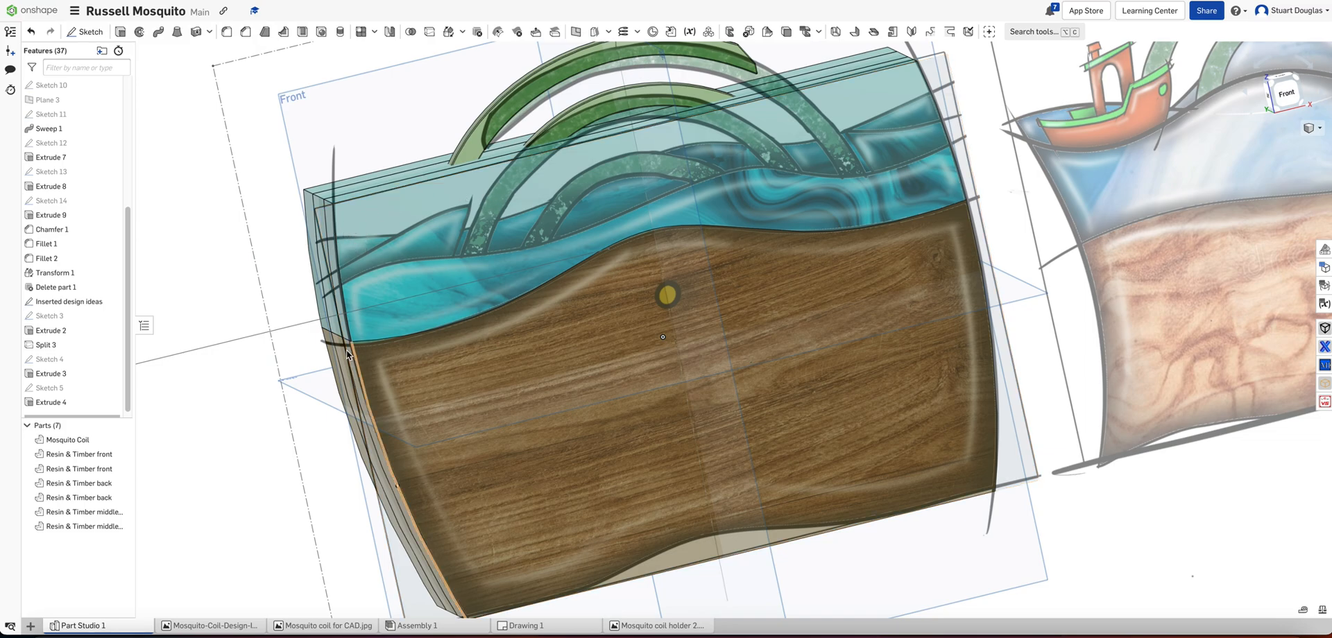
Step: Start a sketch on the front face of the block and trace the front wave's upper edge with a spline extending past both sides
left_click(85, 31)
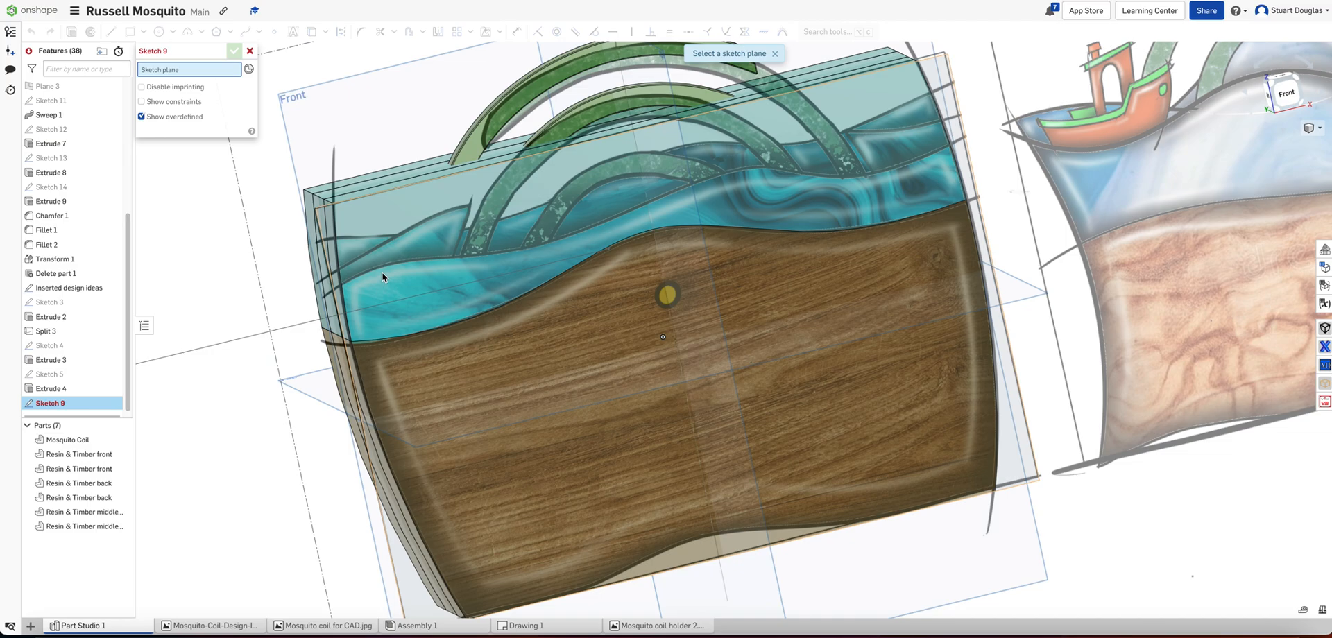
left_click(381, 272)
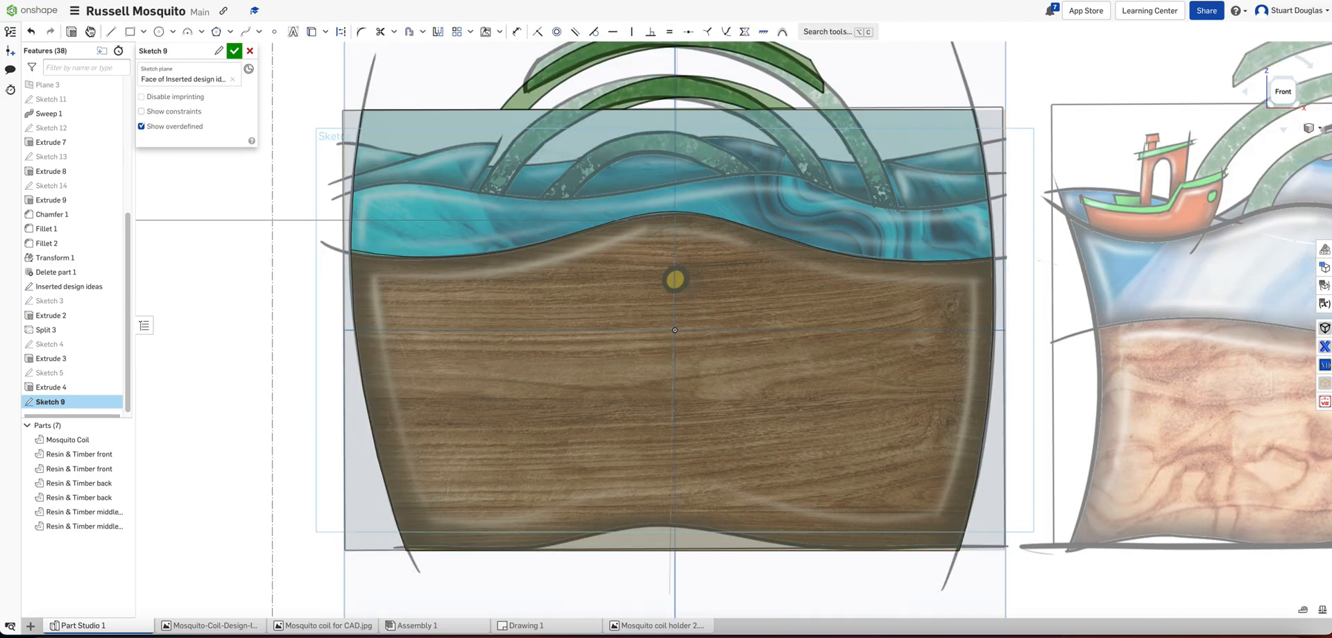
left_click(244, 31)
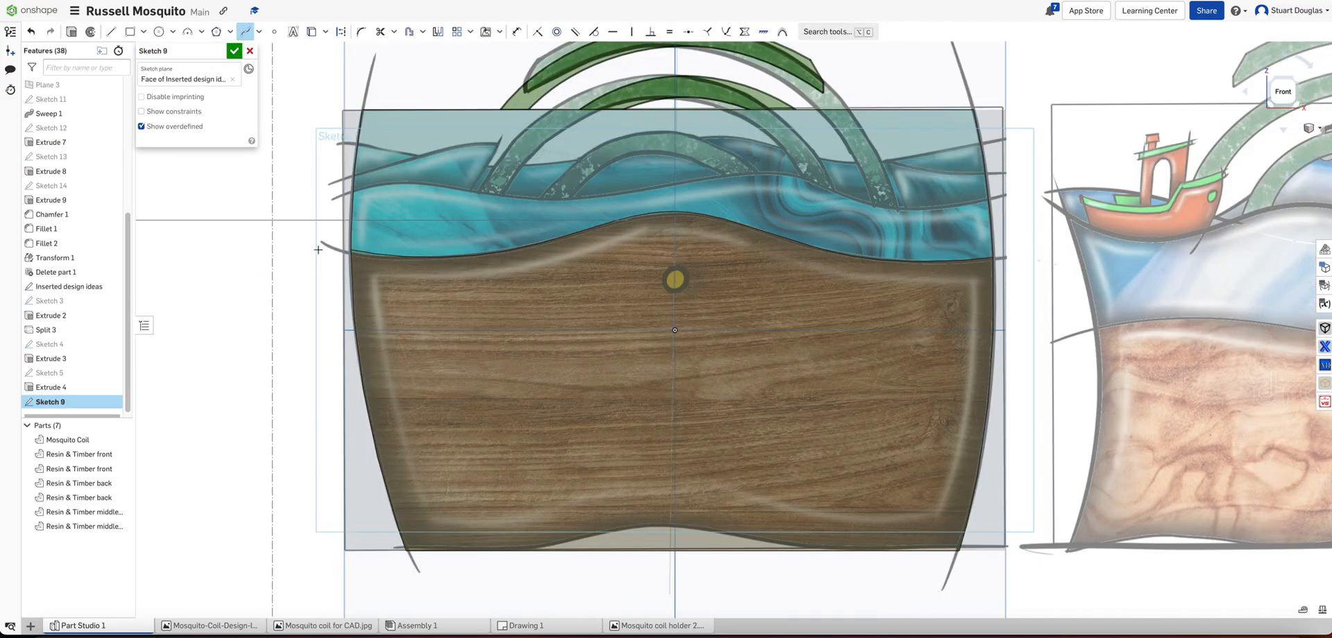
left_click(296, 212)
left_click(897, 210)
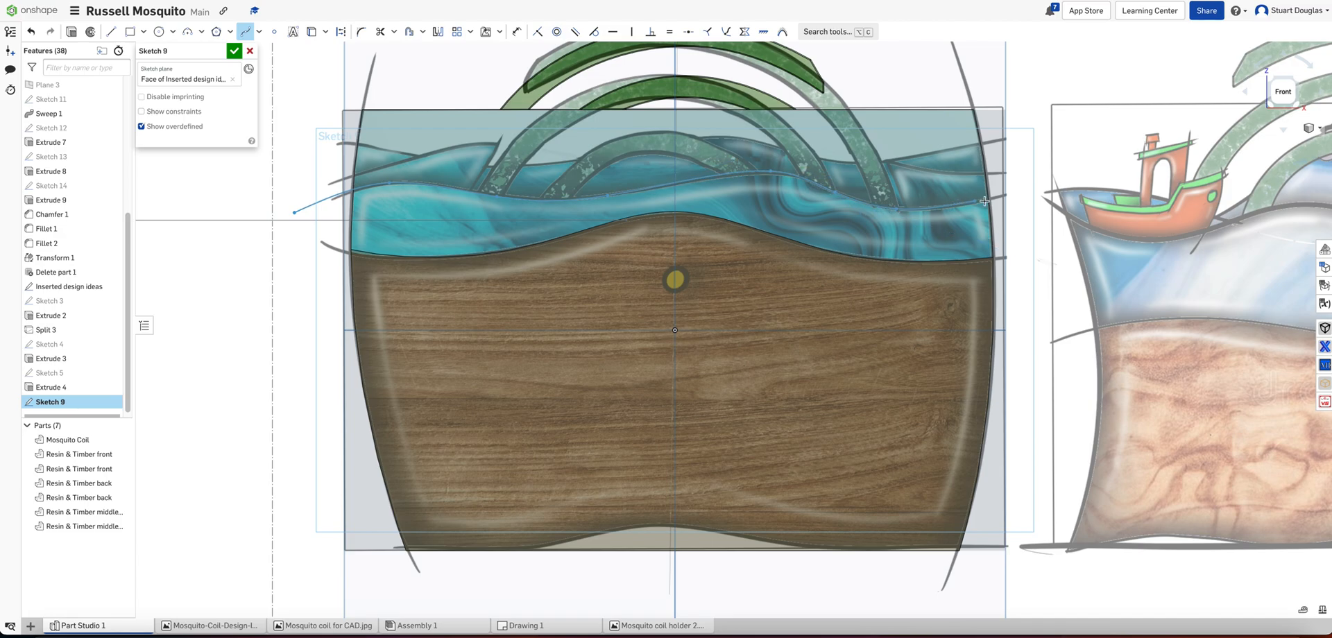
double_click(1020, 193)
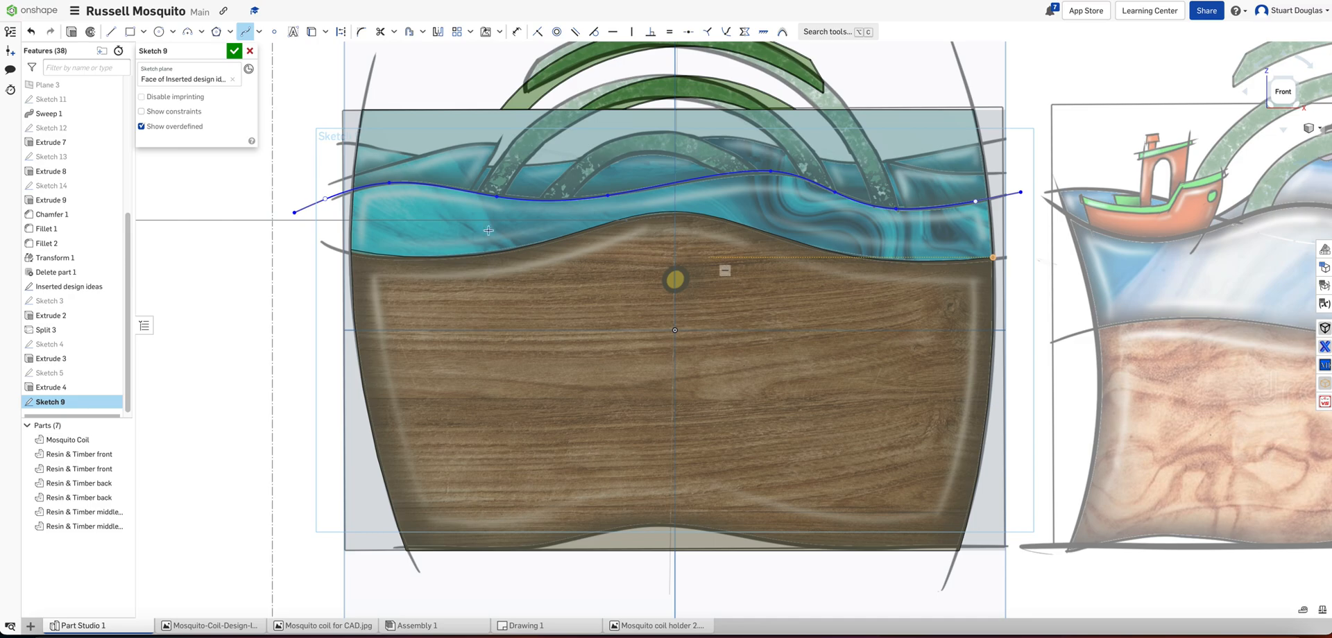
scroll(290, 197, "up", 1)
scroll(290, 198, "up", 2)
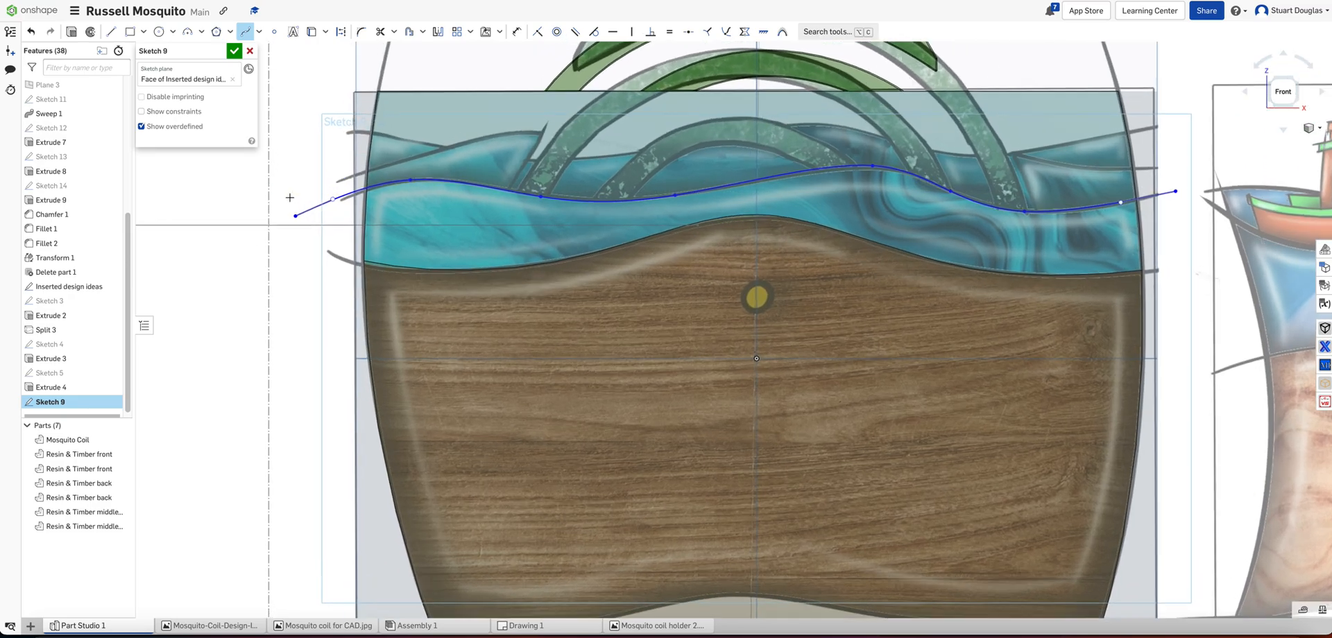
key("Escape")
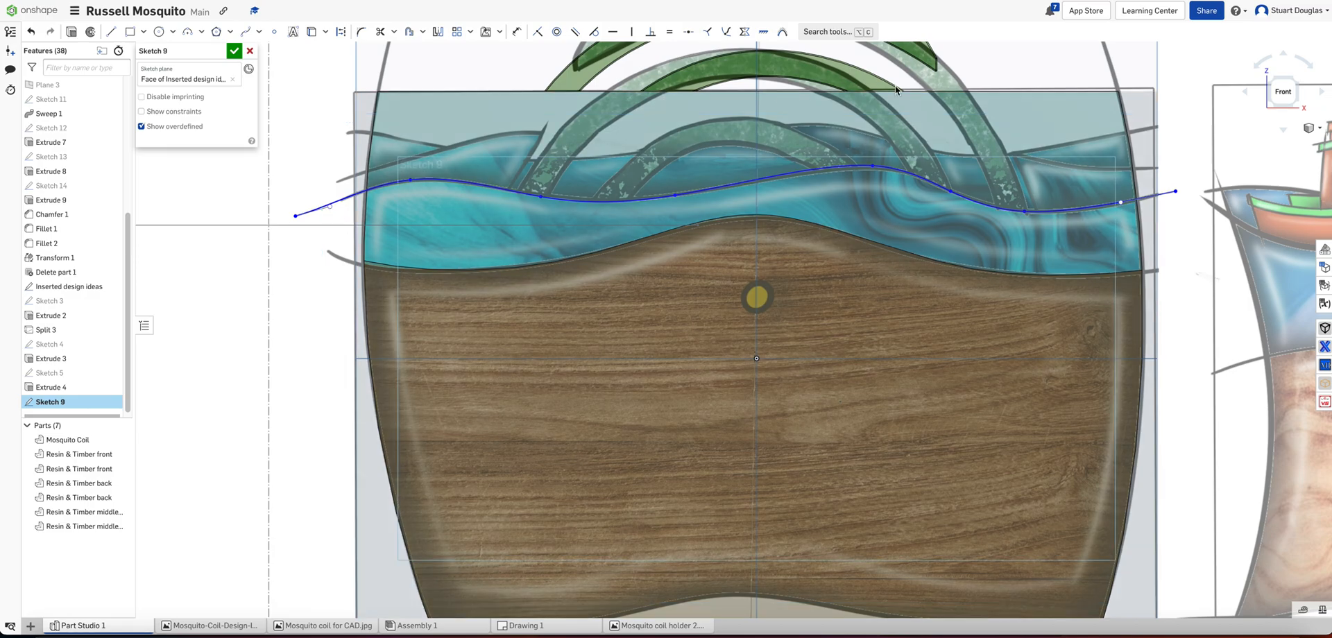
Step: Close the wave spline with four straight lines enclosing the area above it, and finish the sketch
scroll(807, 315, "down", 1)
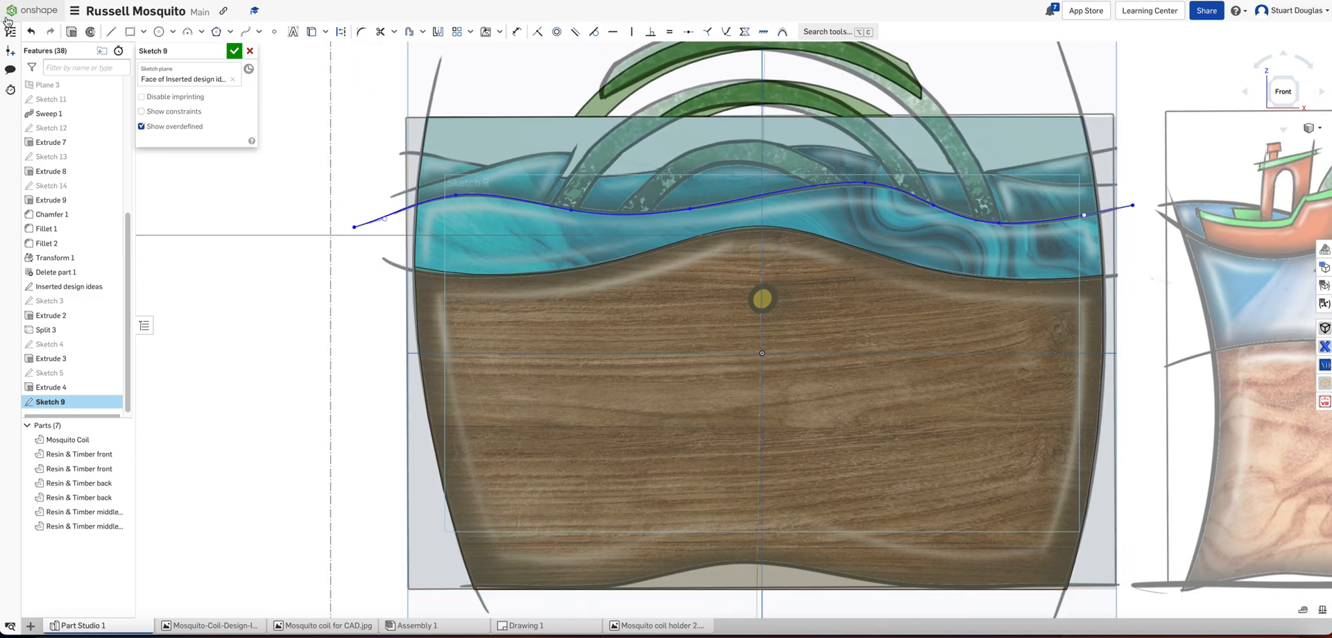
left_click(110, 31)
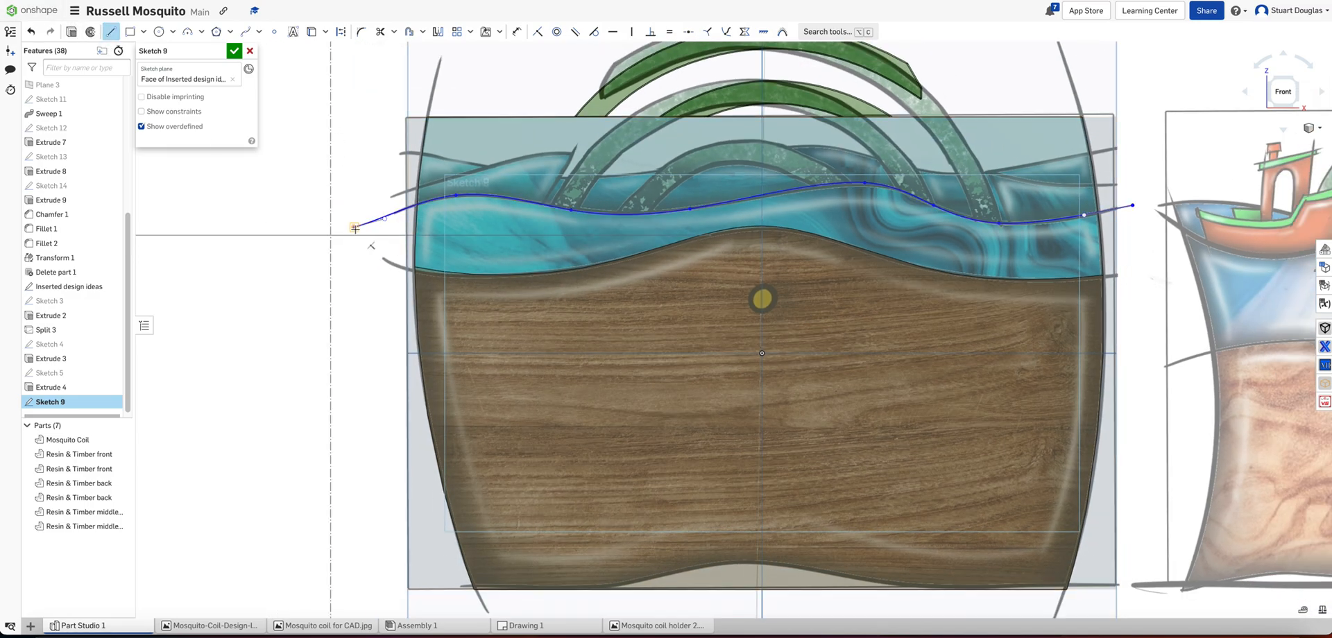
left_click(312, 120)
left_click(490, 74)
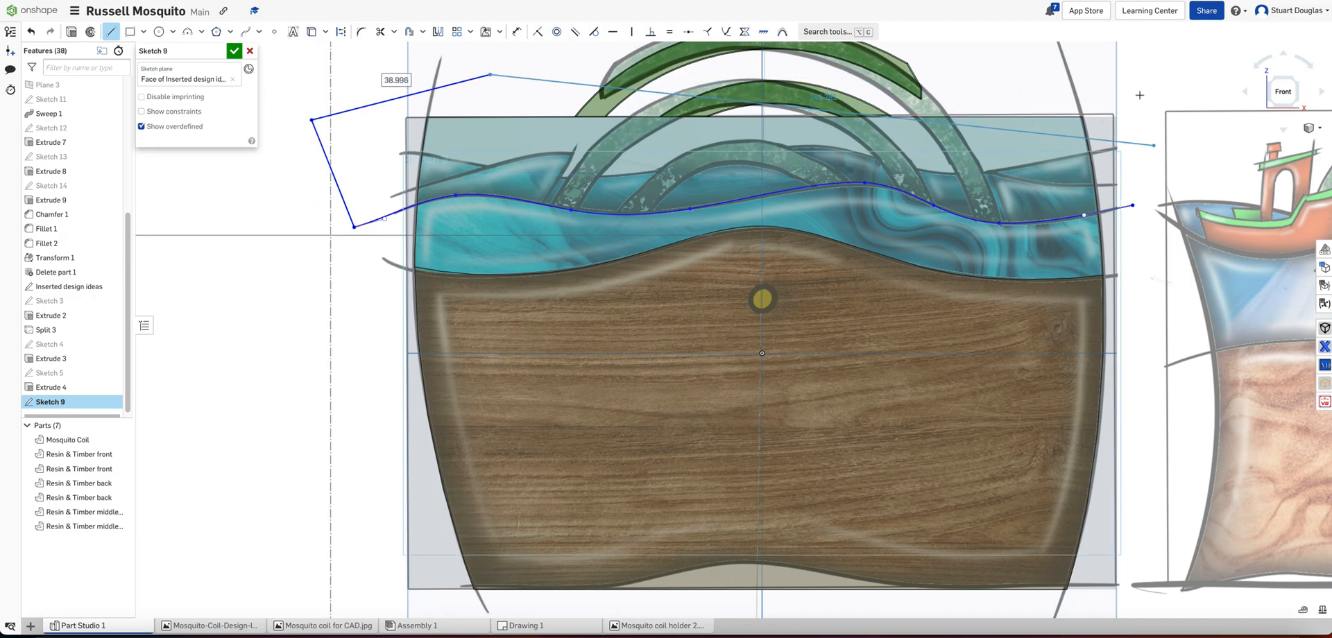
left_click(1131, 74)
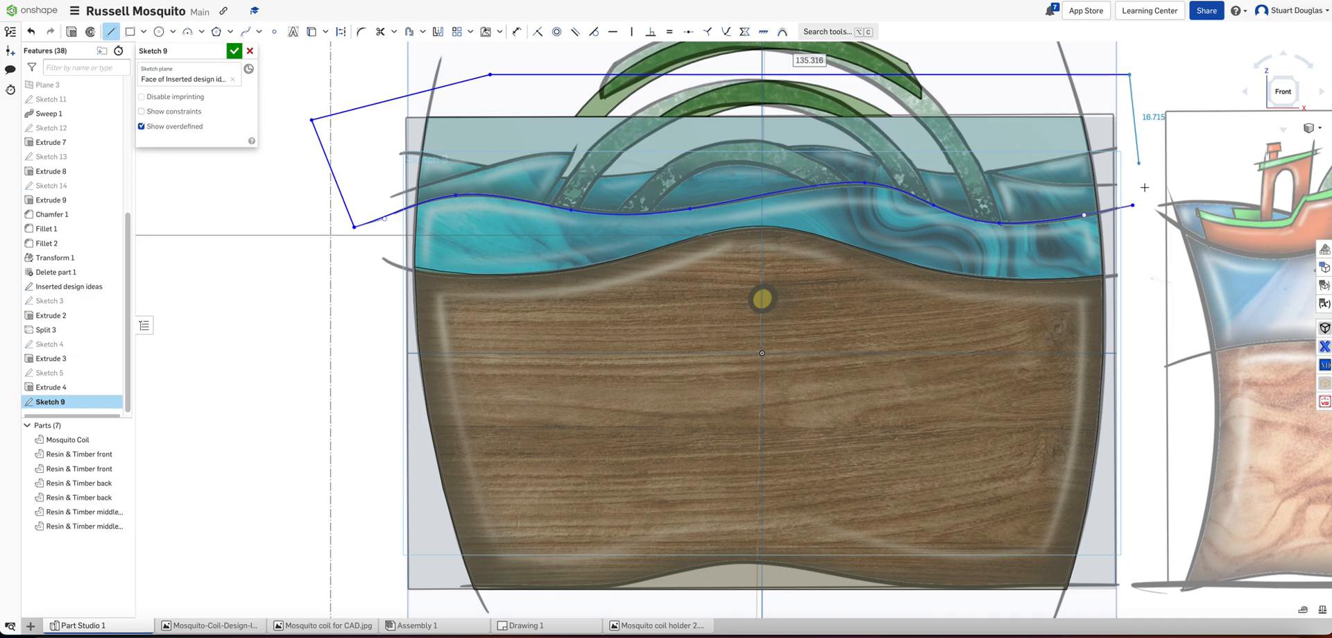
left_click(1133, 206)
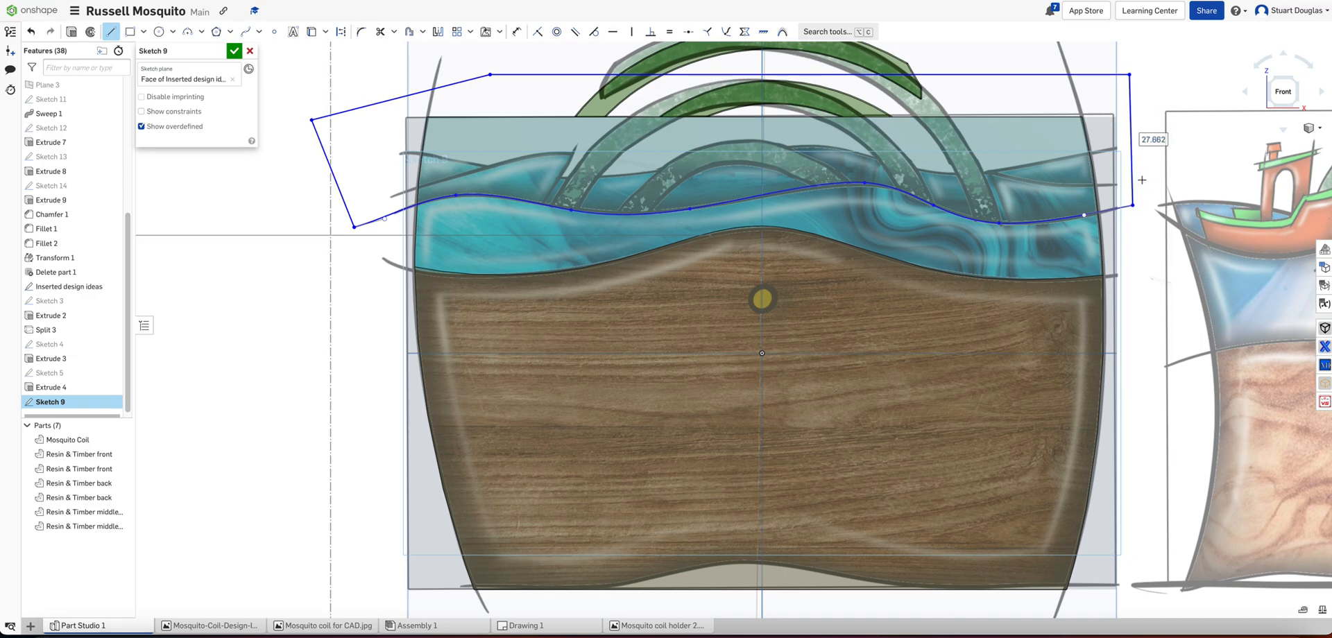
right_click_drag(378, 365, 438, 375)
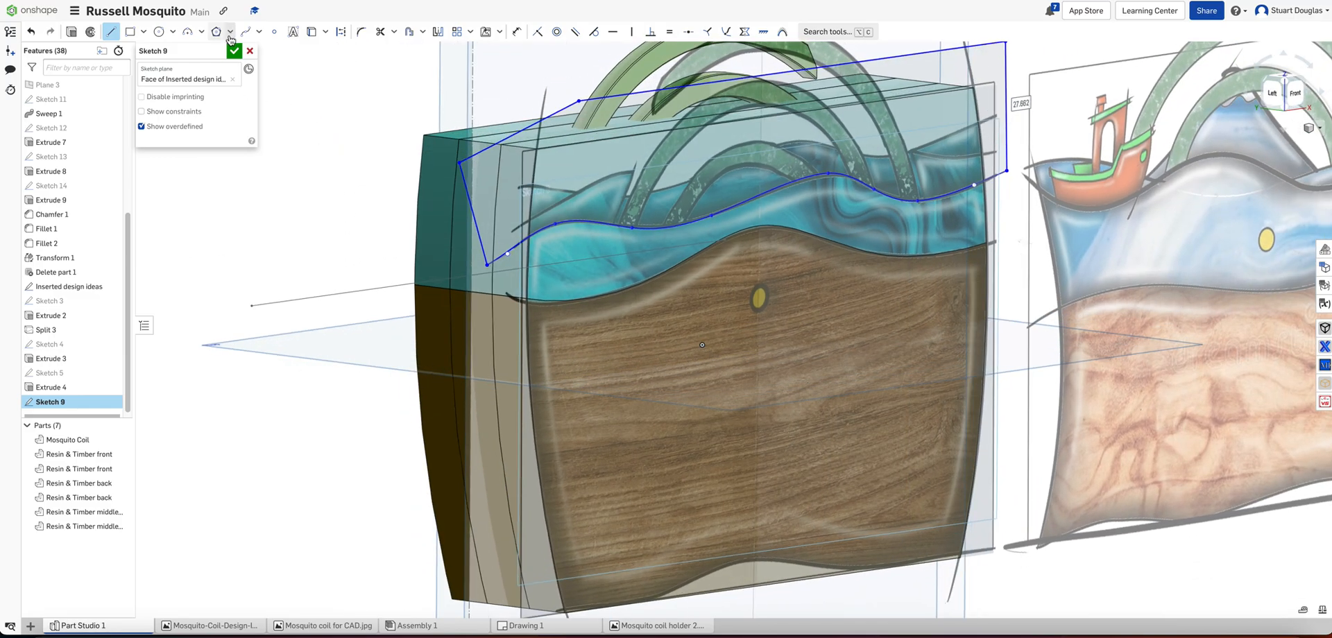
left_click(234, 51)
Step: Extrude both sketch regions above the wave backwards through all layers of the block, to a depth of about 35.3 mm
left_click(119, 33)
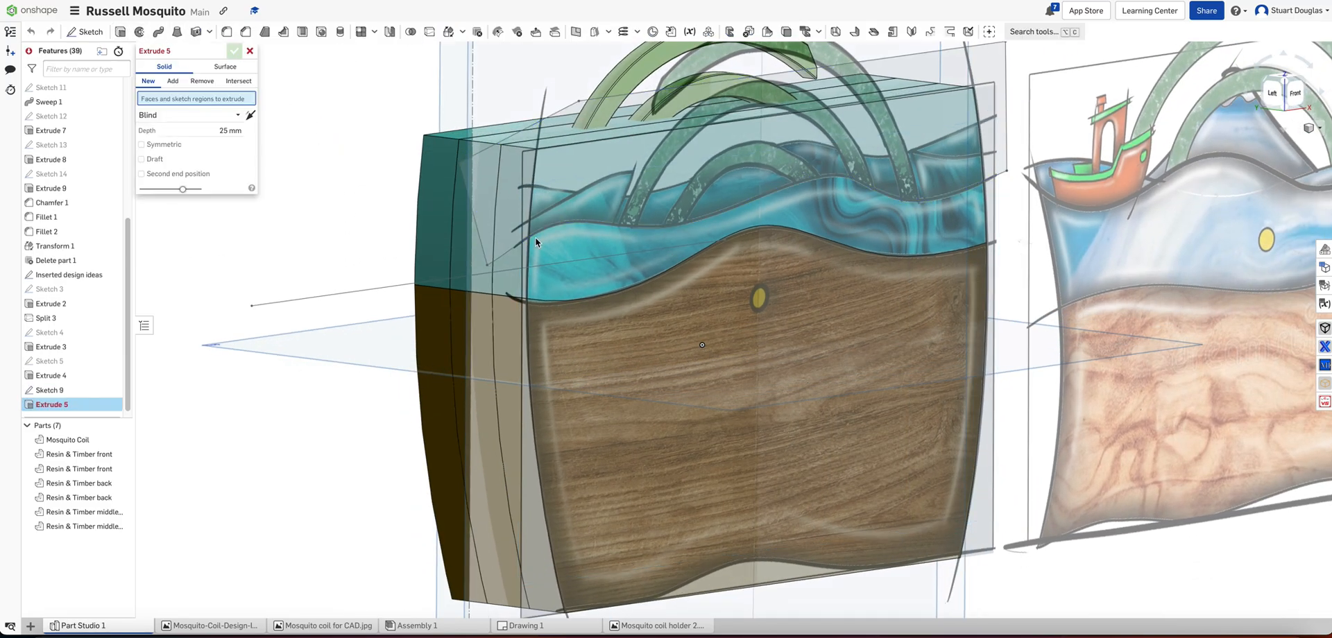
left_click(495, 189)
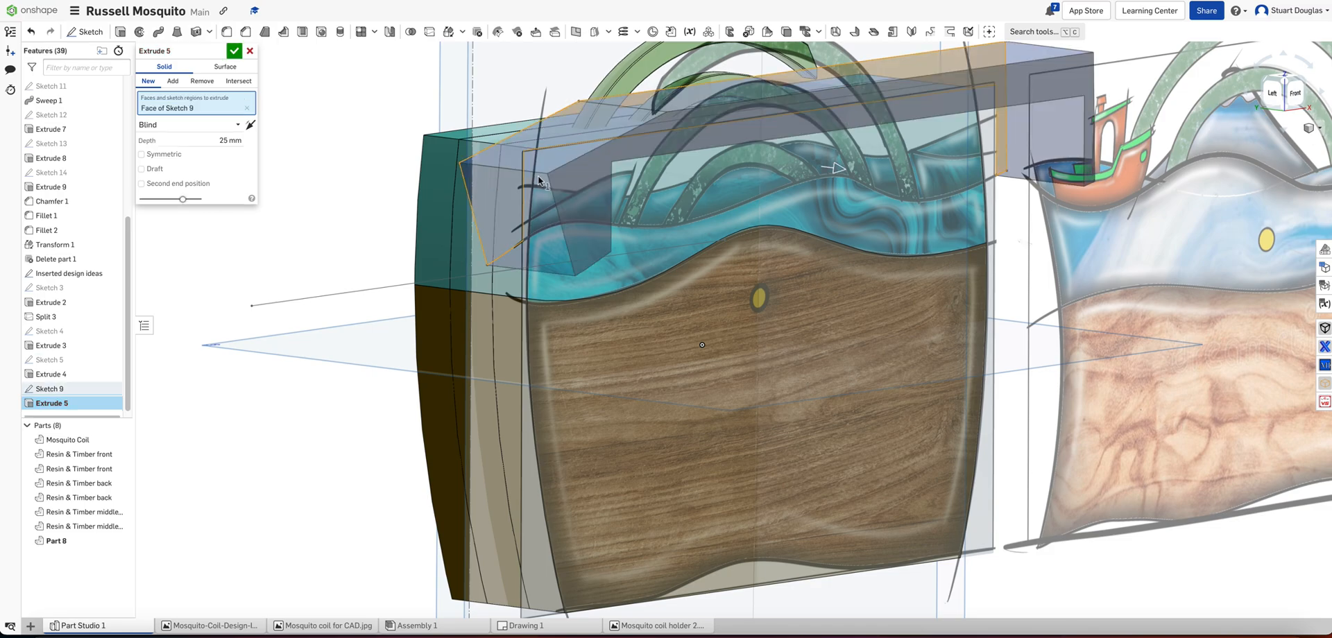
left_click(628, 181)
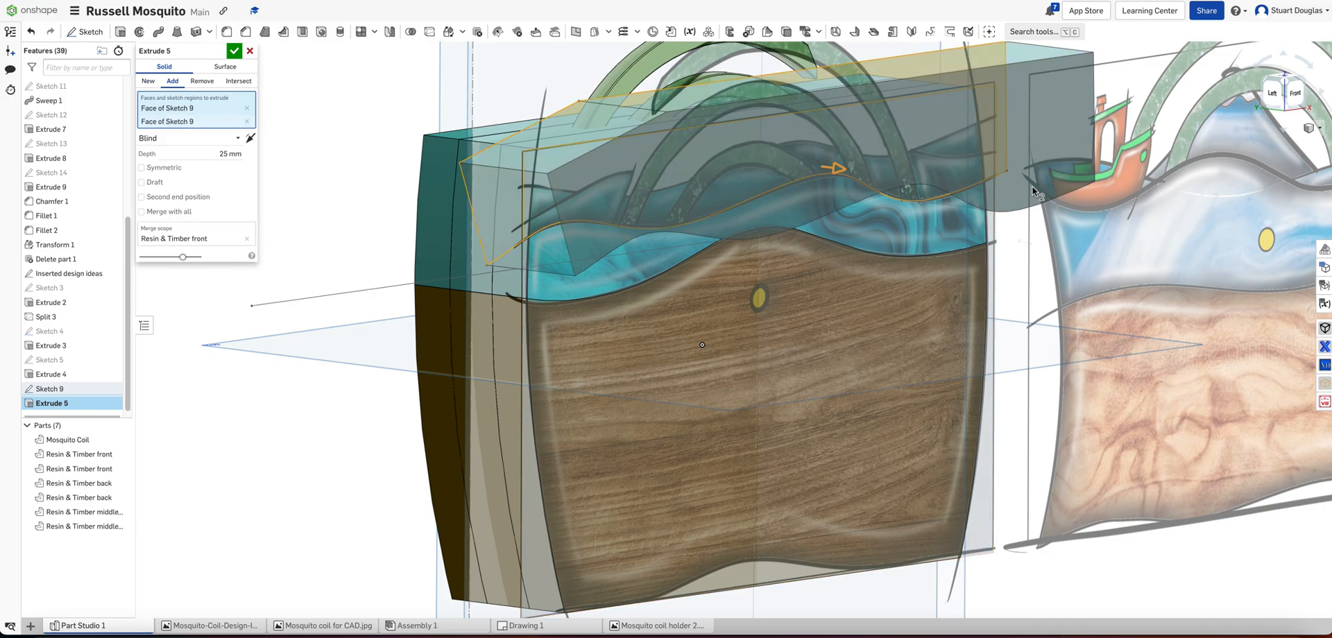
key("shift+3")
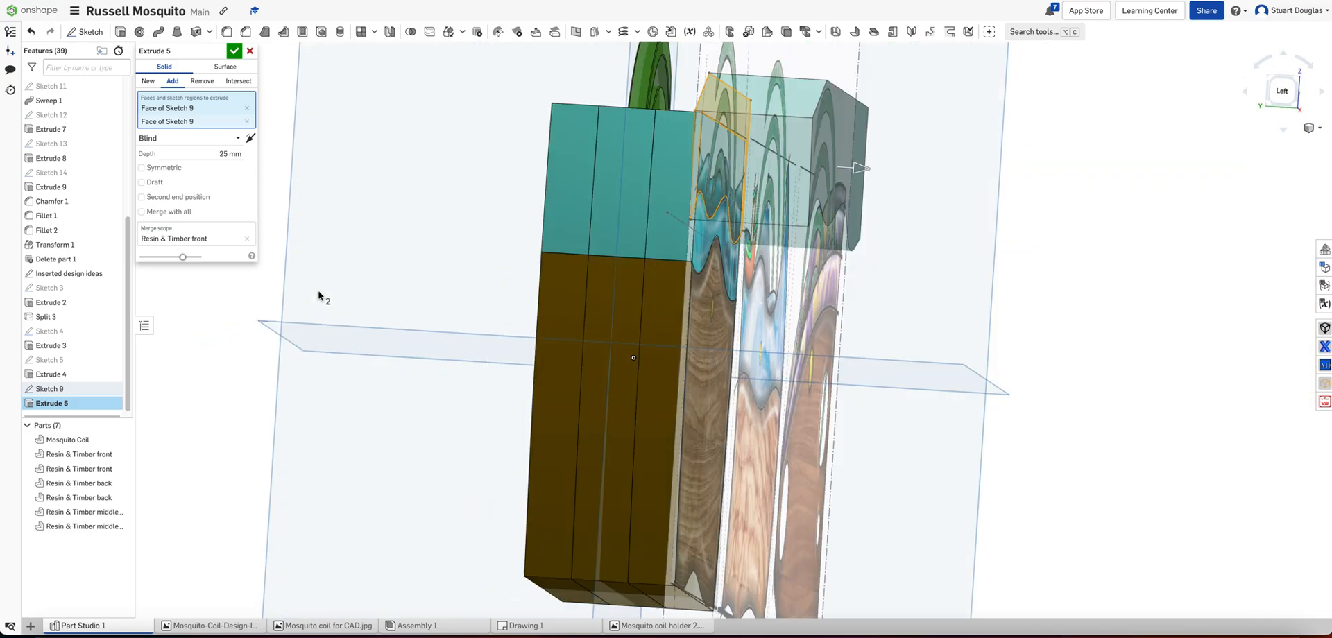
left_click_drag(761, 167, 658, 158)
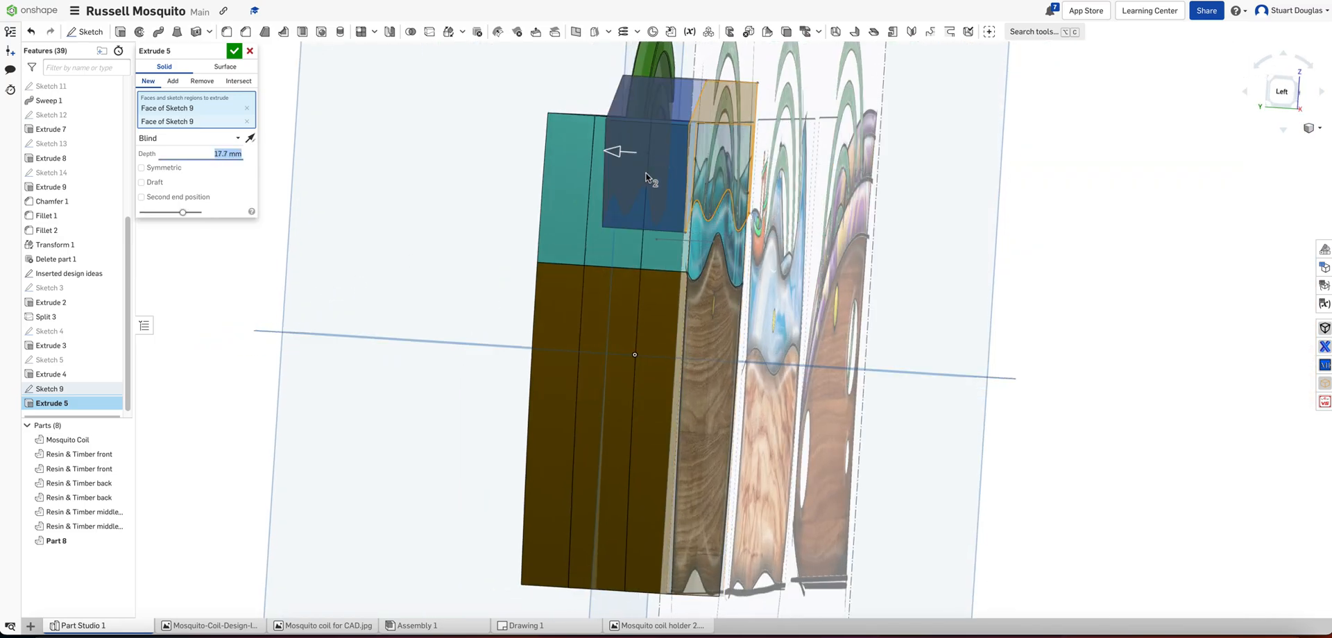
left_click_drag(615, 150, 517, 281)
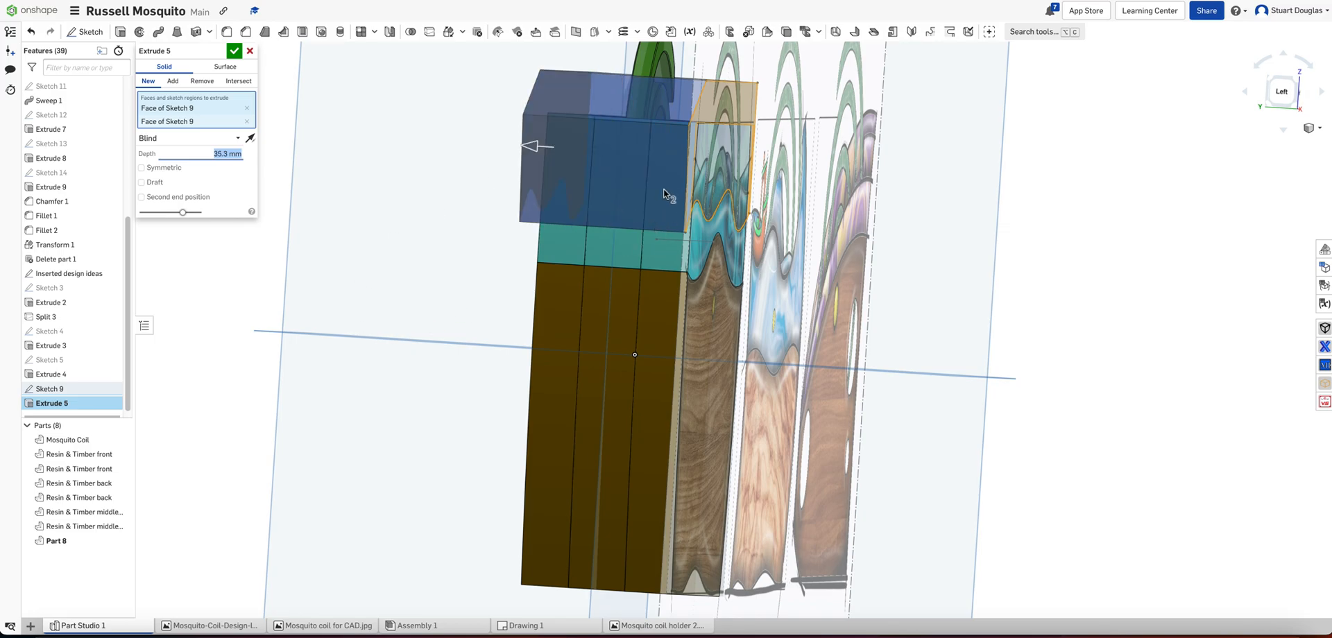
Step: Make the extrusion a Remove operation limited to the front resin part, and confirm it
left_click(203, 81)
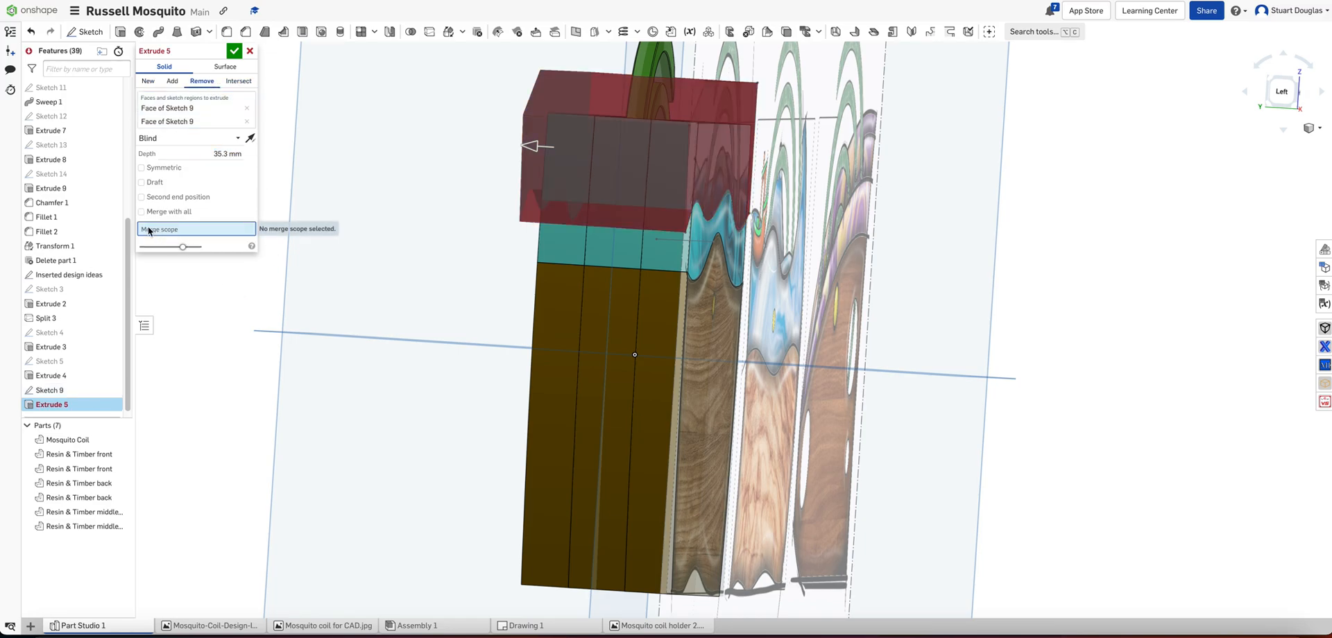
left_click(717, 183)
mouse_move(953, 278)
right_mouse_down()
mouse_move(856, 269)
mouse_move(940, 279)
right_mouse_up()
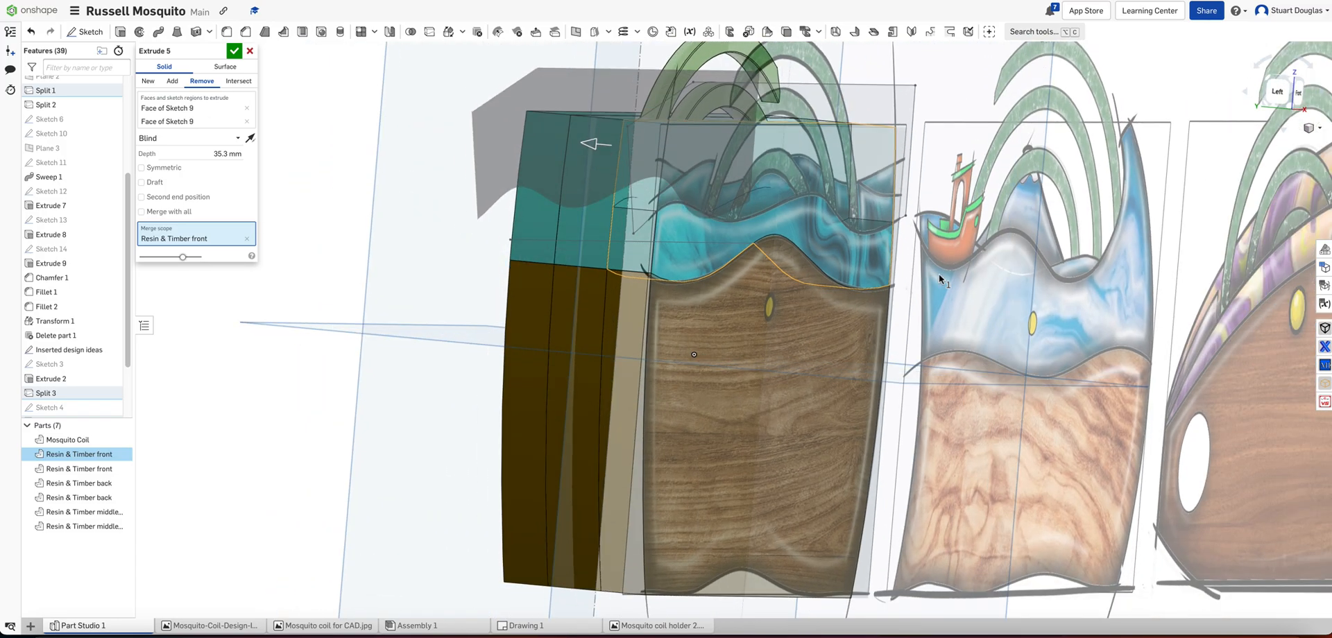
left_click(243, 52)
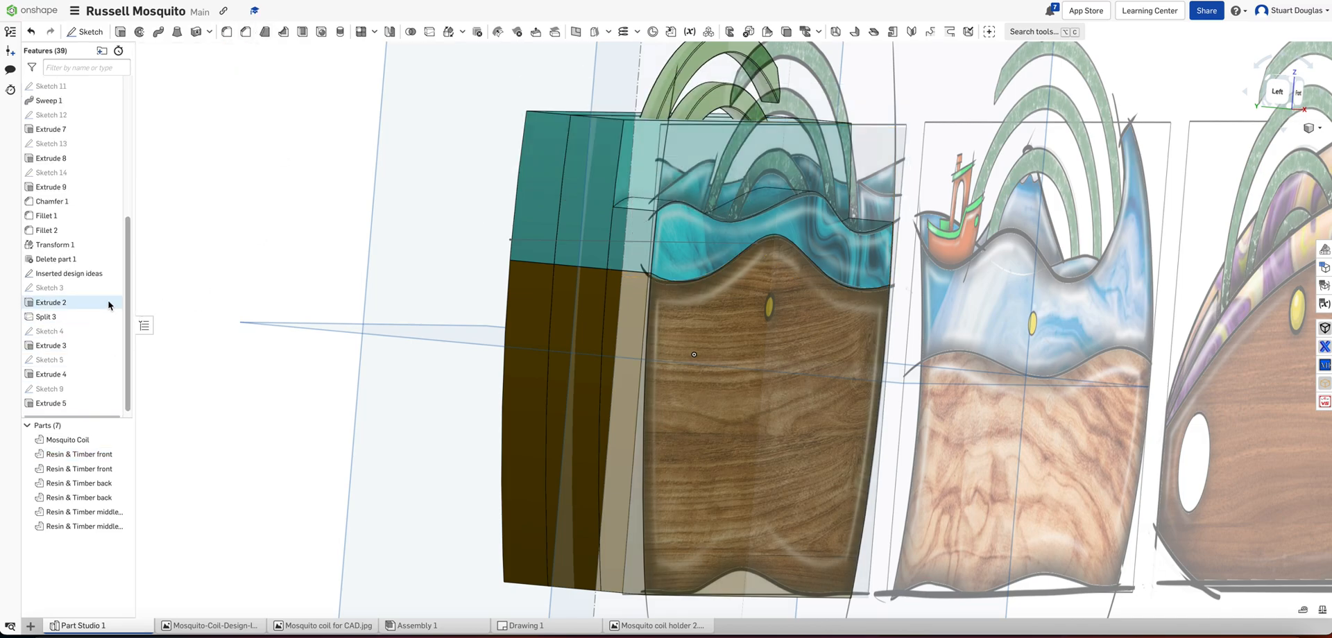
Step: Toggle the inserted design ideas off and on again to inspect the wave cut in the front resin layer
left_click(114, 274)
mouse_move(716, 288)
right_mouse_down()
mouse_move(952, 284)
mouse_move(854, 273)
mouse_move(940, 285)
right_mouse_up()
left_click(112, 274)
right_click_drag(273, 337, 263, 338)
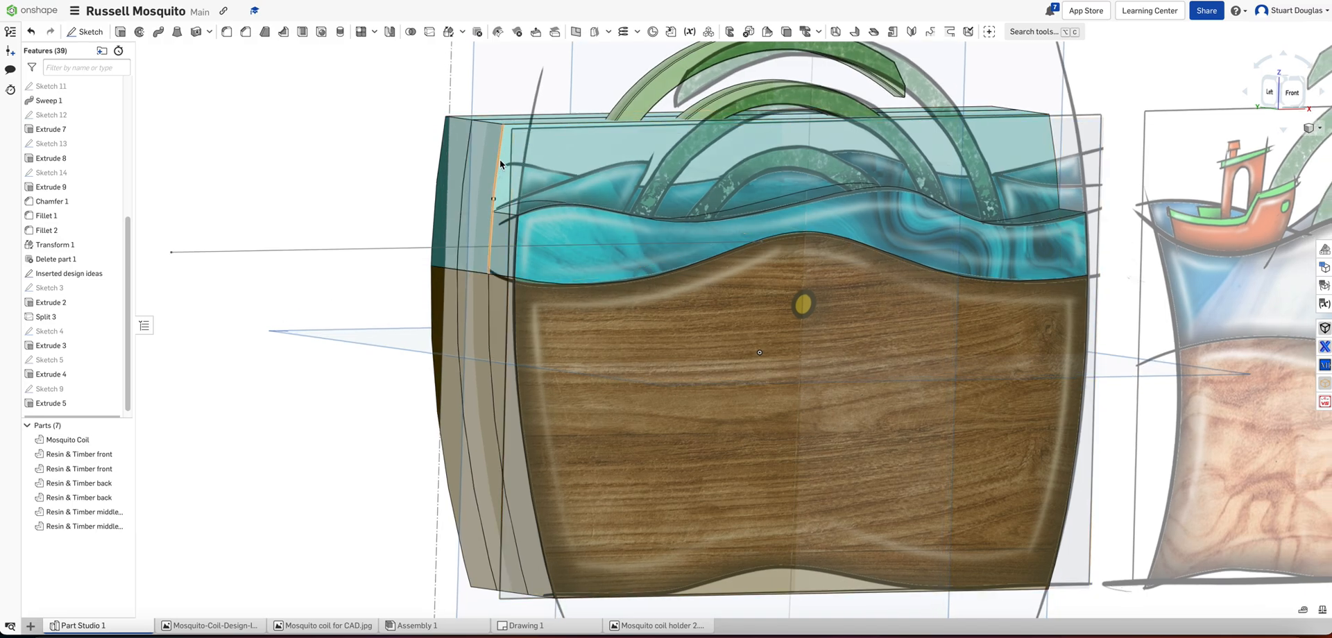
Step: Sketch on the exposed middle resin face, tracing the left-hand wave's long back with one spline and its steep edge with another
key("shift+s")
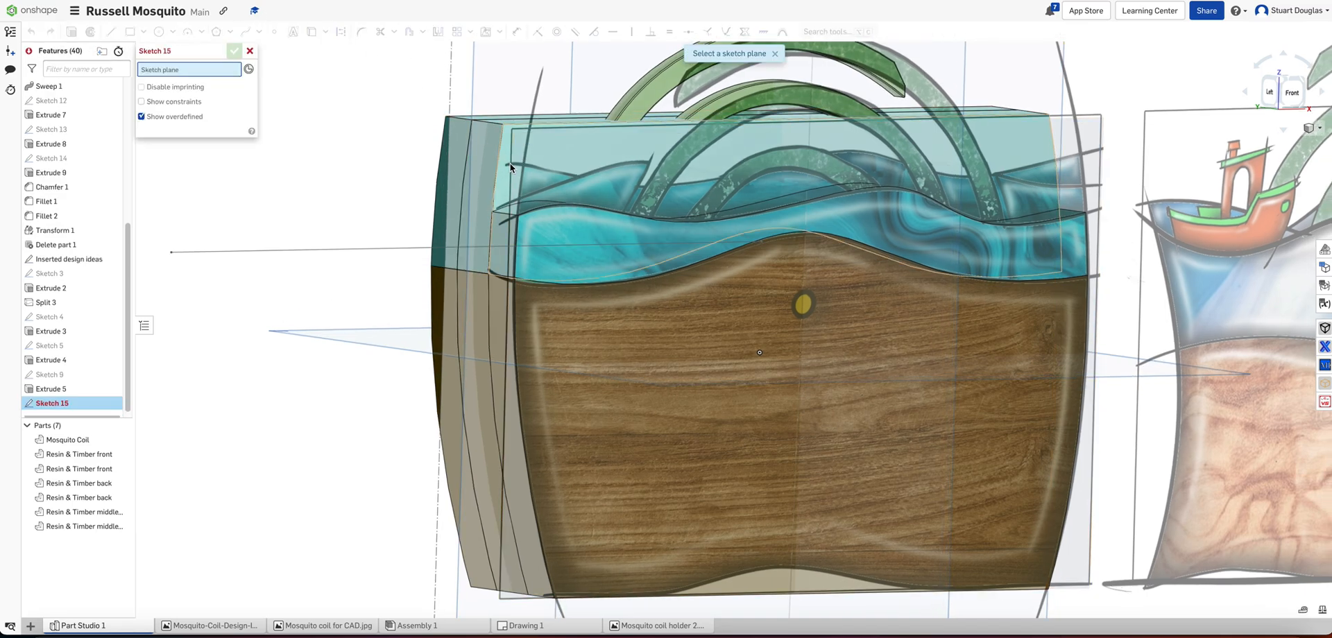
left_click(507, 159)
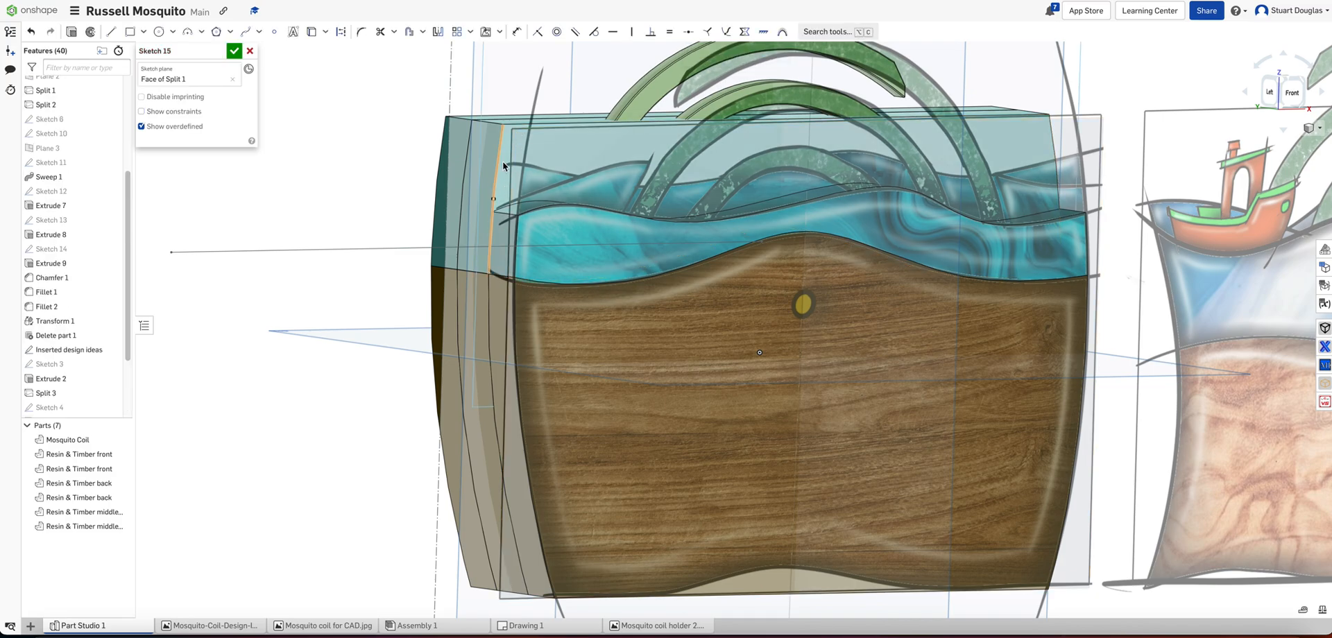
key("n")
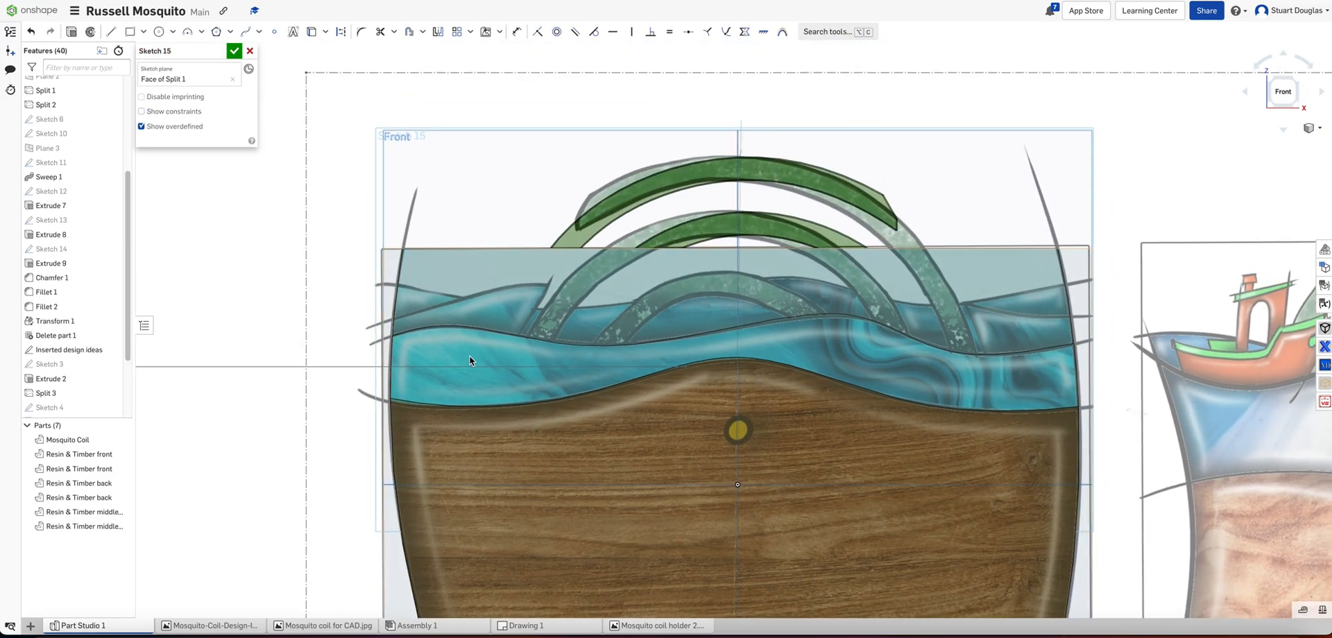
scroll(518, 342, "up", 3)
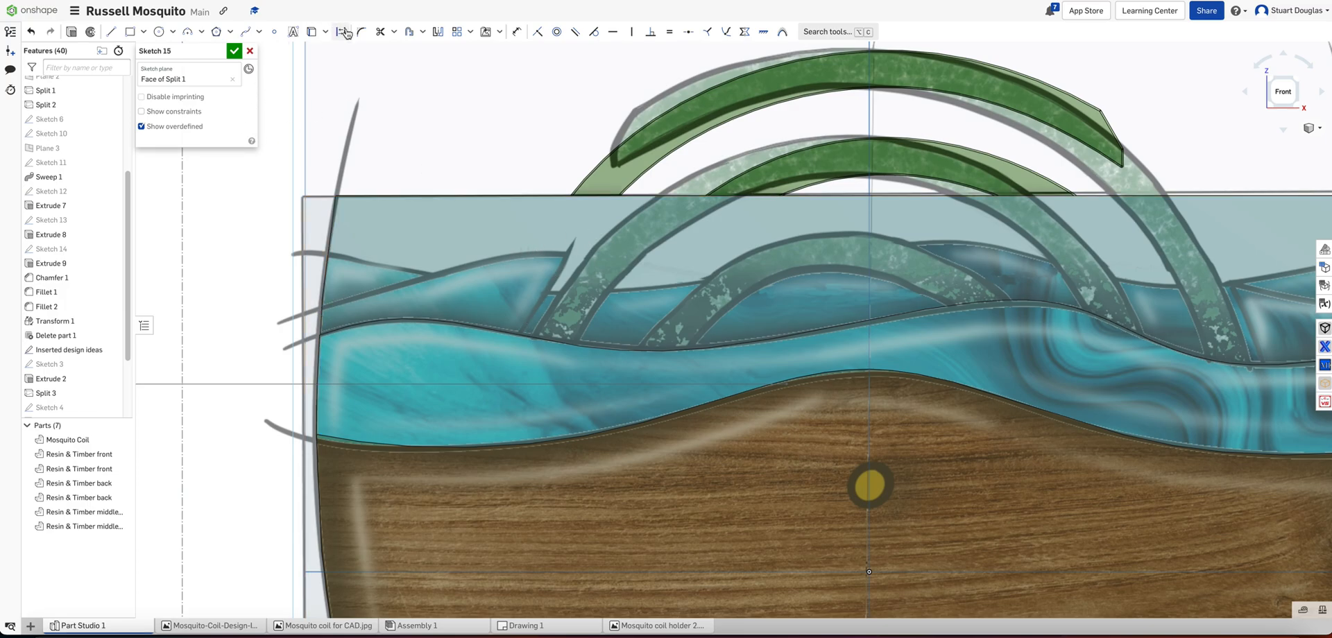
left_click(247, 32)
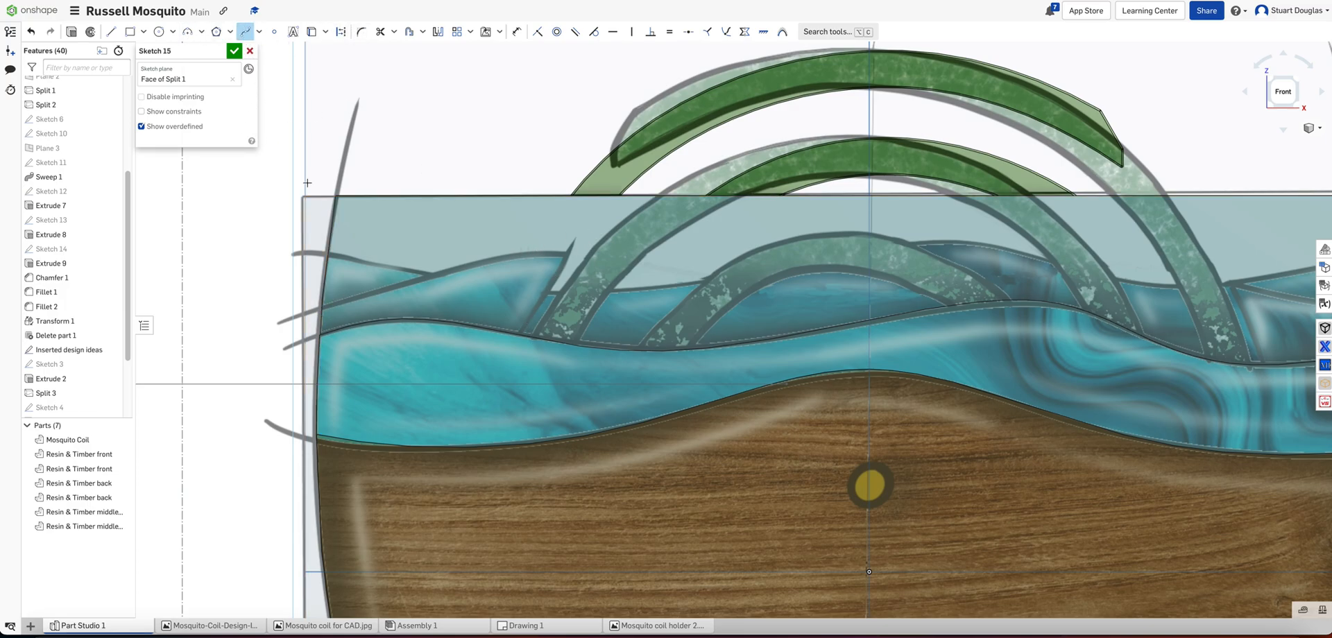
left_click(265, 327)
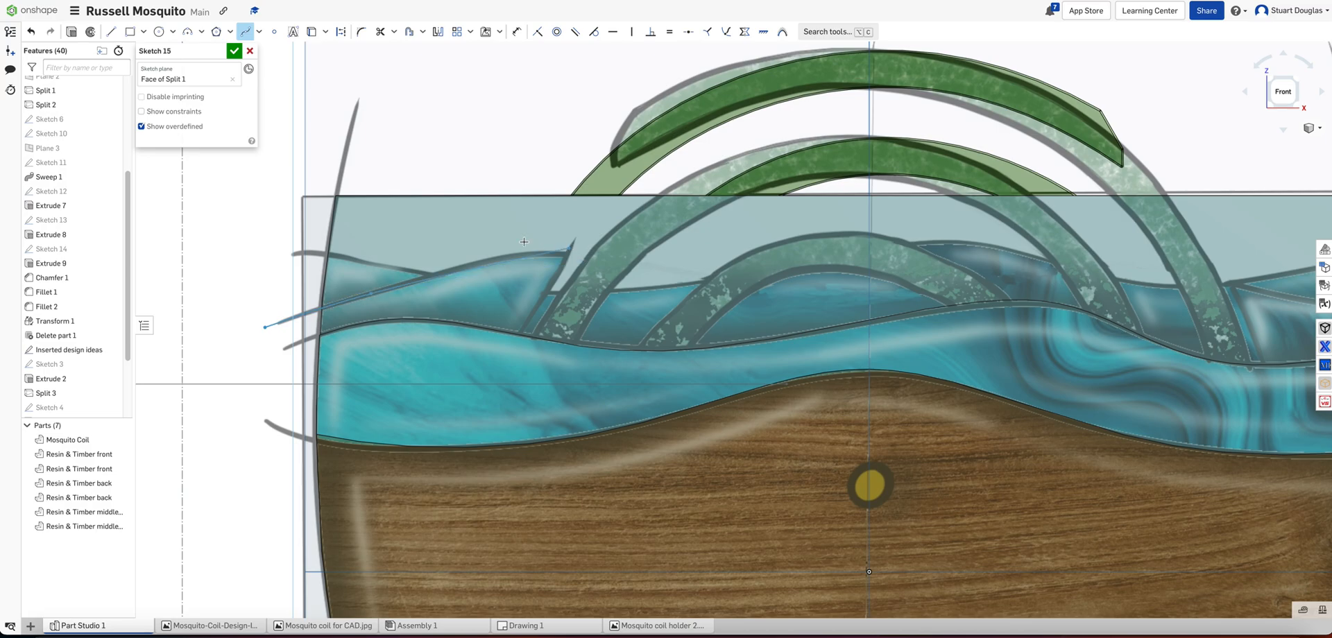
double_click(576, 256)
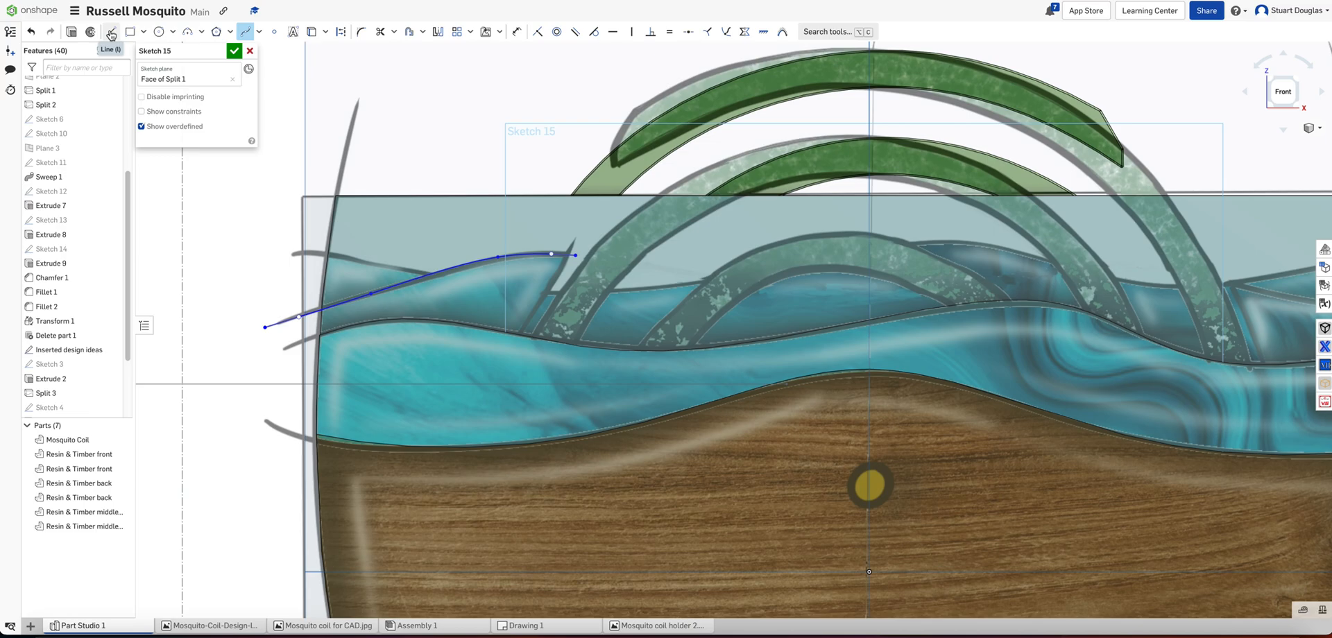
left_click(518, 335)
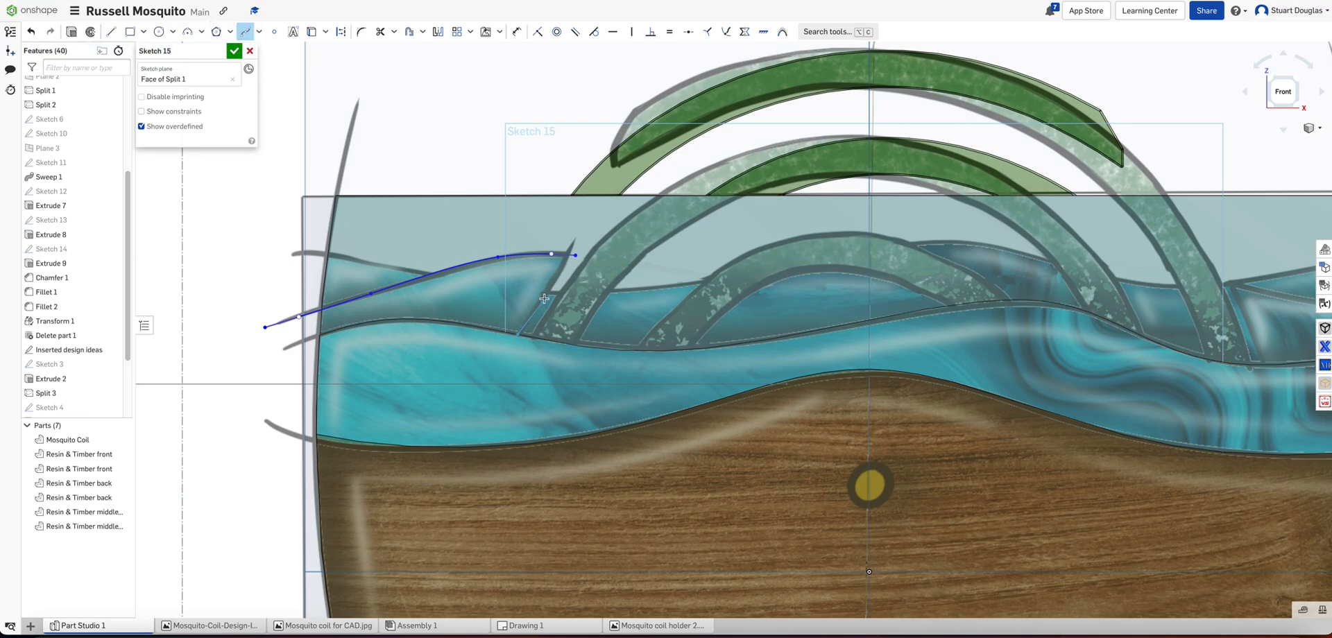
left_click(573, 242)
Step: Trim the overhanging ends of both splines where they cross at the left-hand wave's crest
scroll(569, 256, "up", 5)
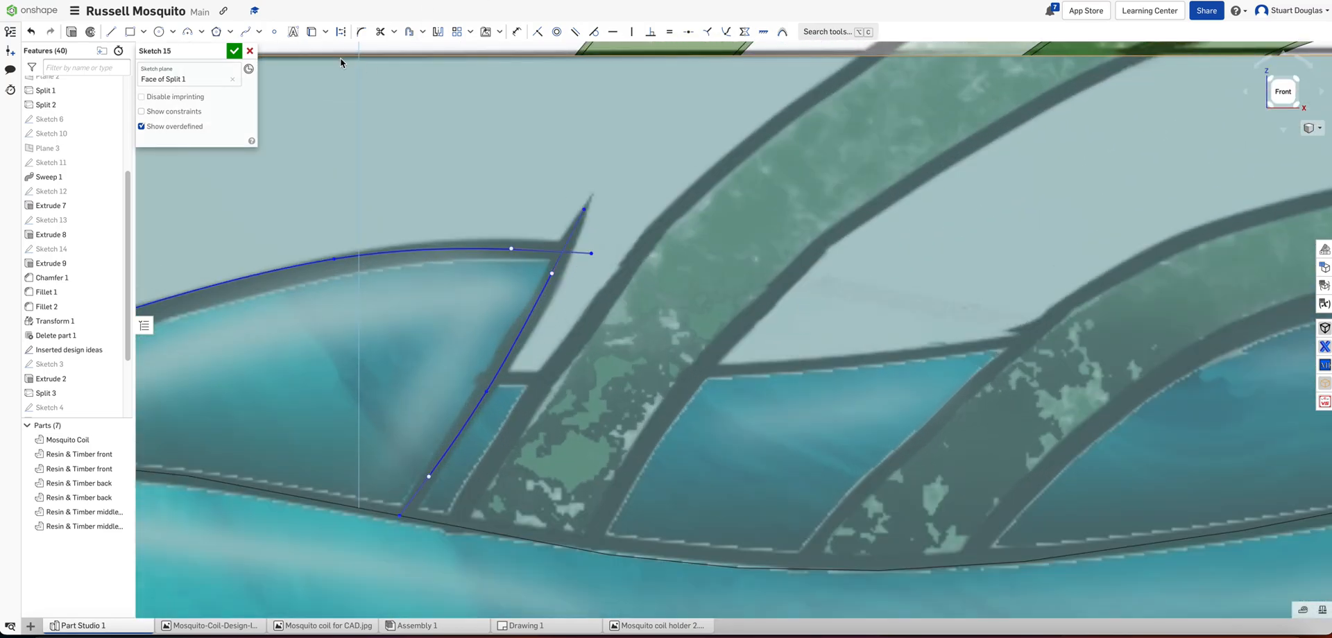
left_click(381, 33)
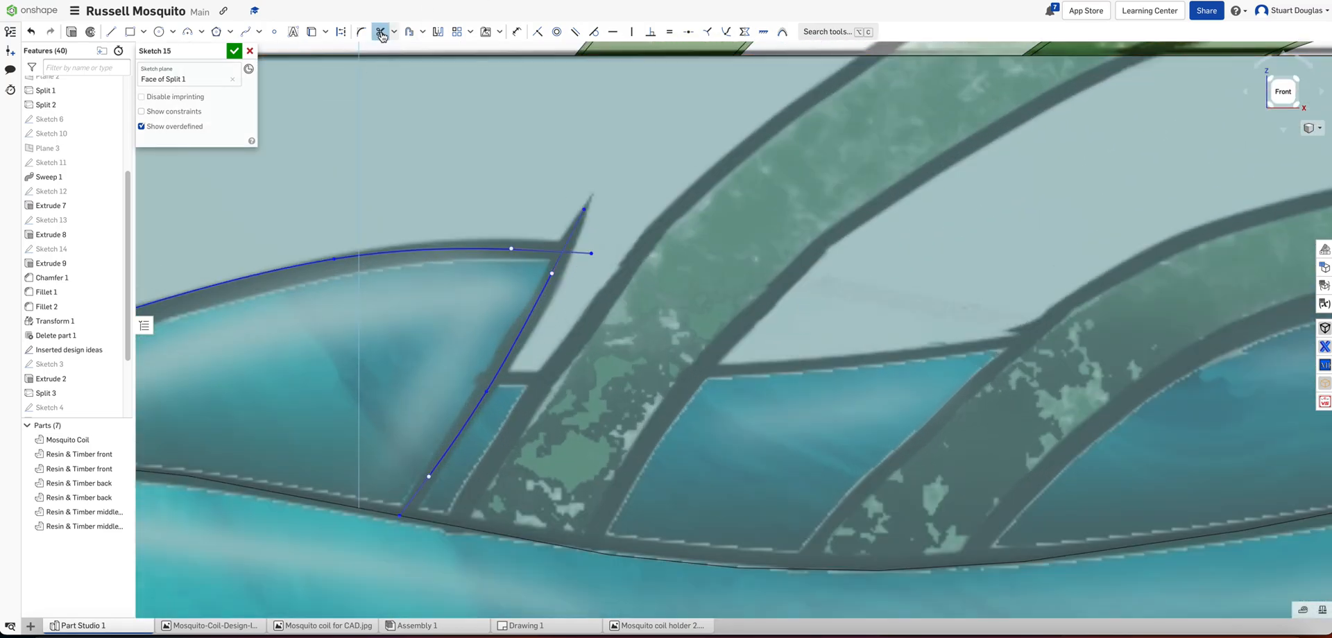
left_click(572, 232)
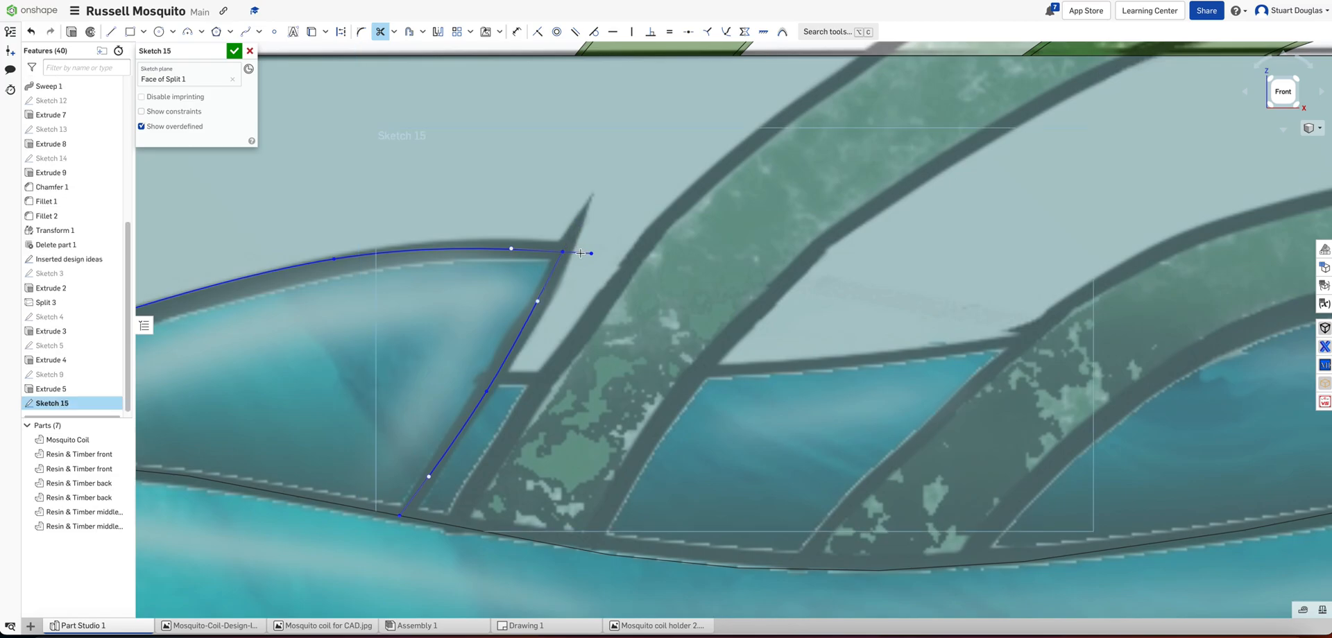
left_click(581, 254)
scroll(775, 348, "down", 6)
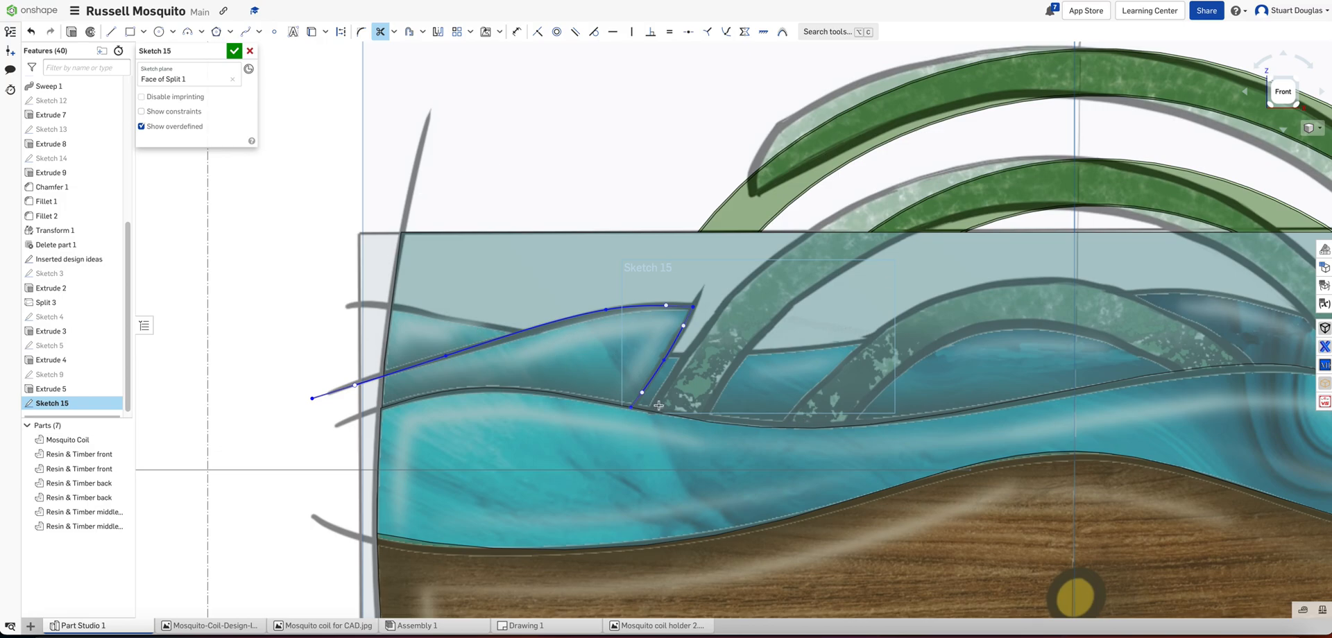
Step: Trace the right-hand wave of the middle resin layer, using one spline for its long back and another for its steep edge
middle_click_drag(955, 381, 675, 365)
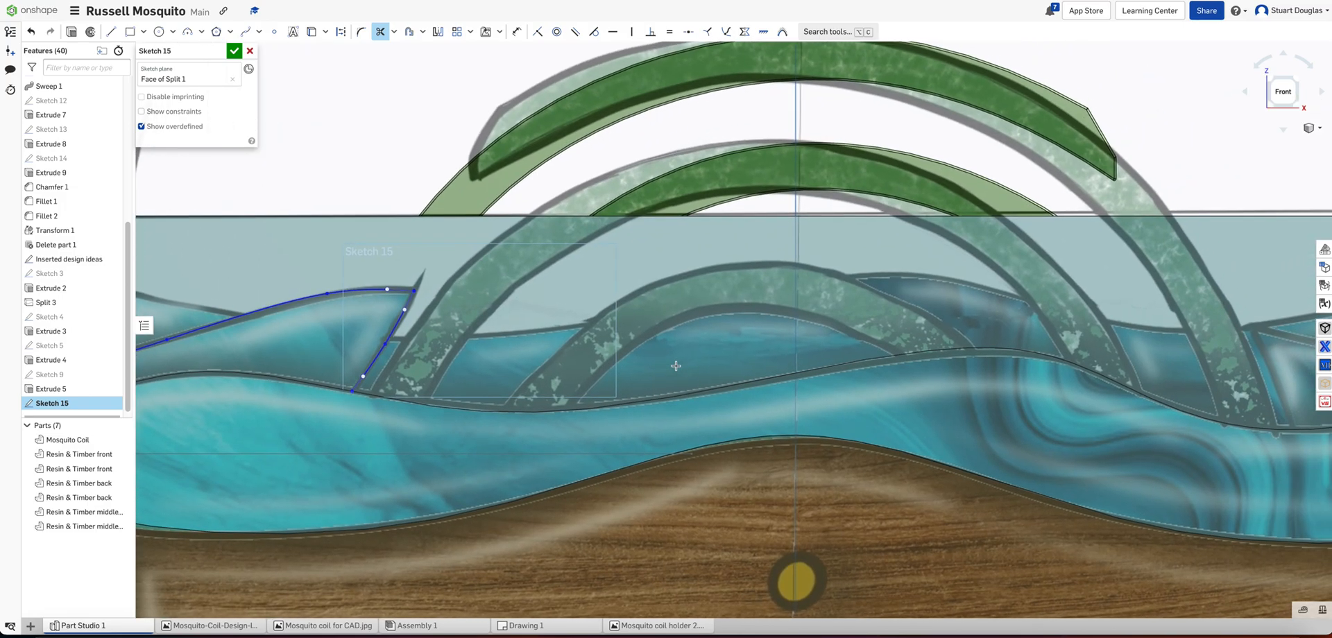
scroll(916, 438, "down", 2)
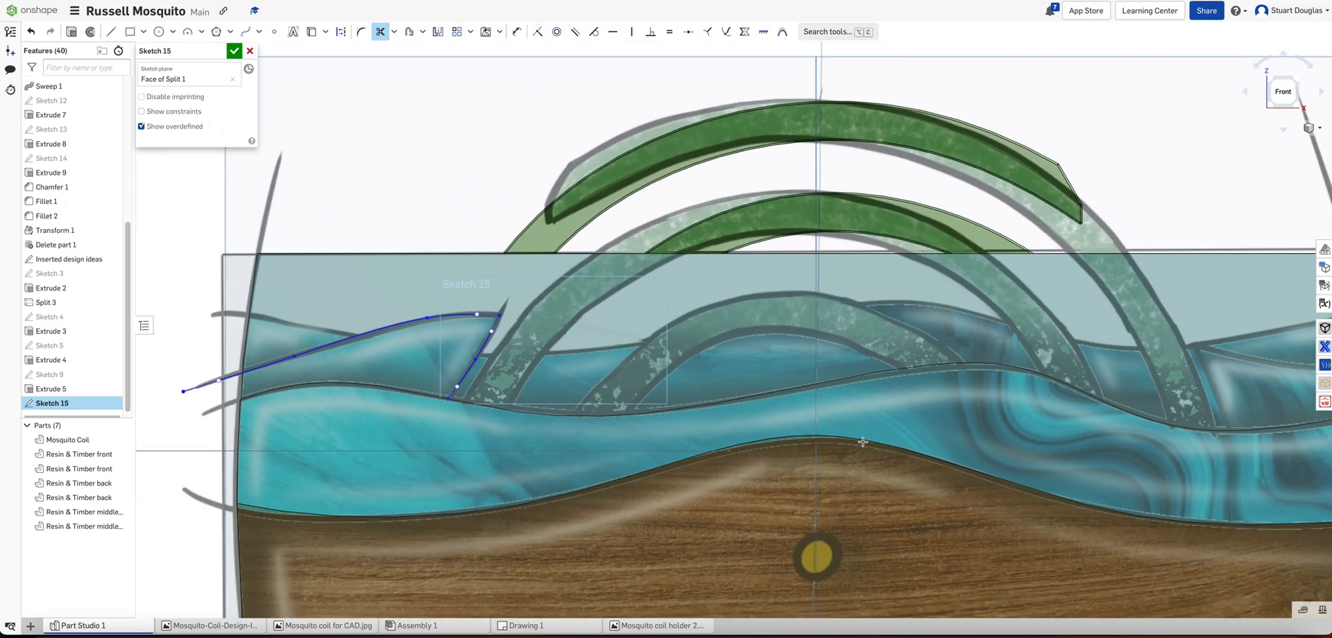
middle_click_drag(860, 394, 554, 376)
left_click(246, 32)
left_click(1111, 347)
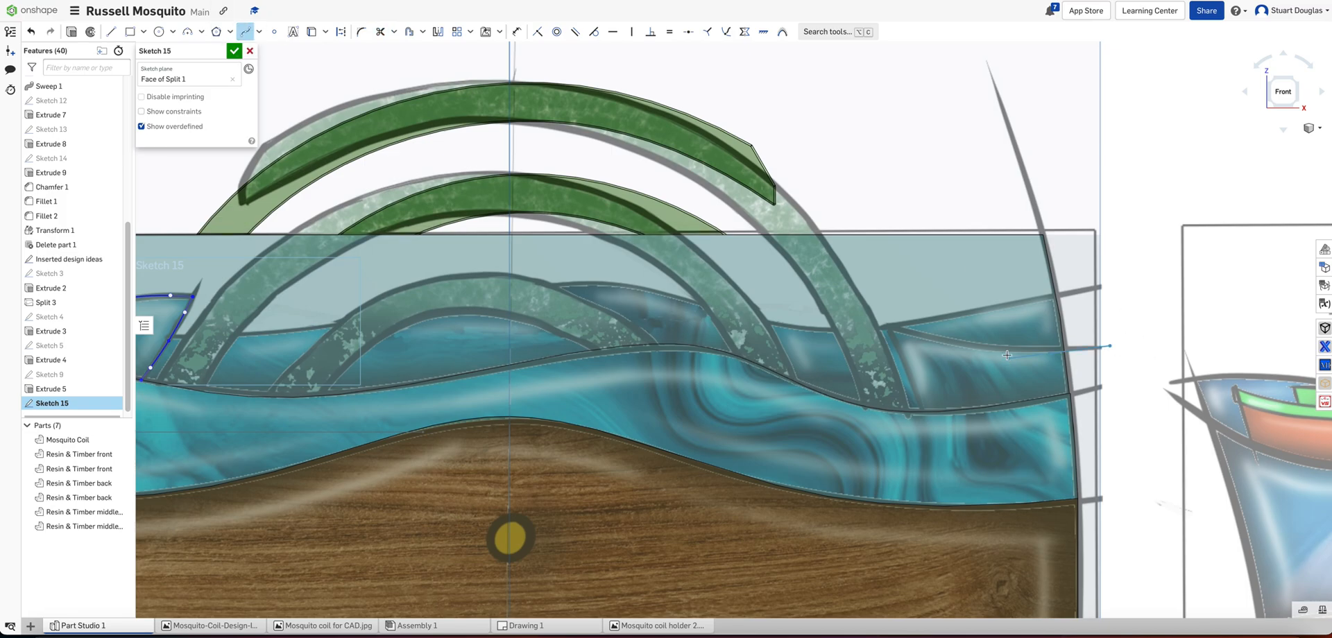
double_click(873, 322)
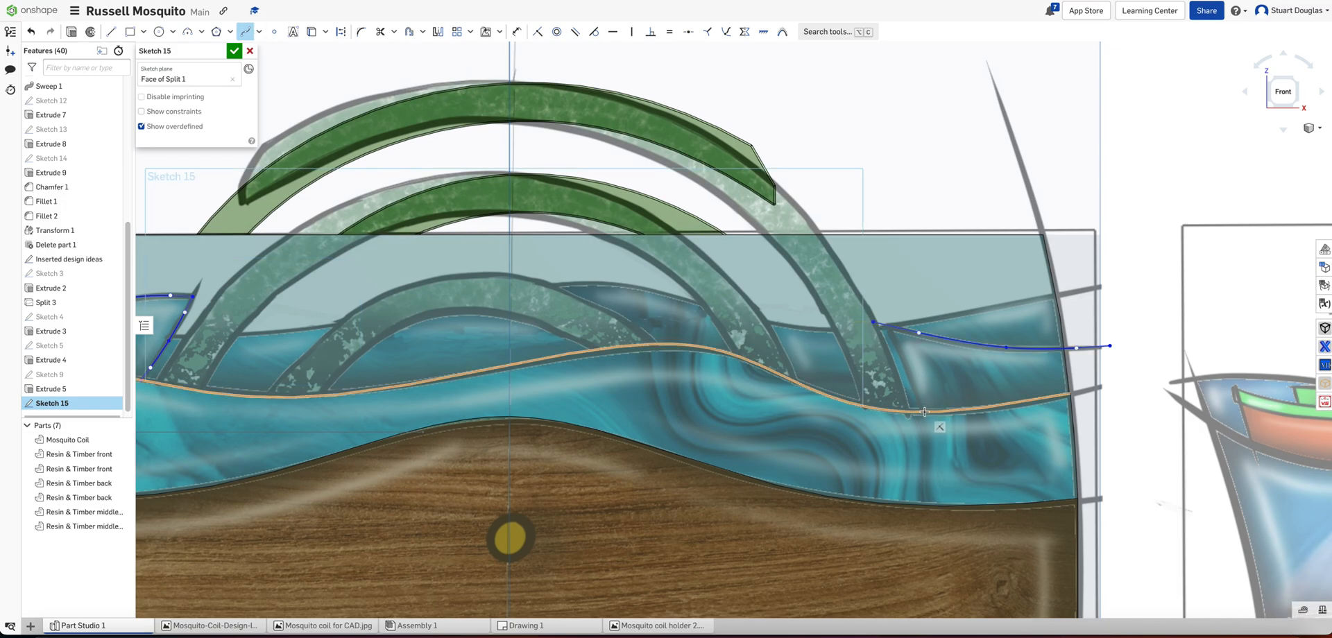
double_click(878, 301)
key("t")
left_click(884, 312)
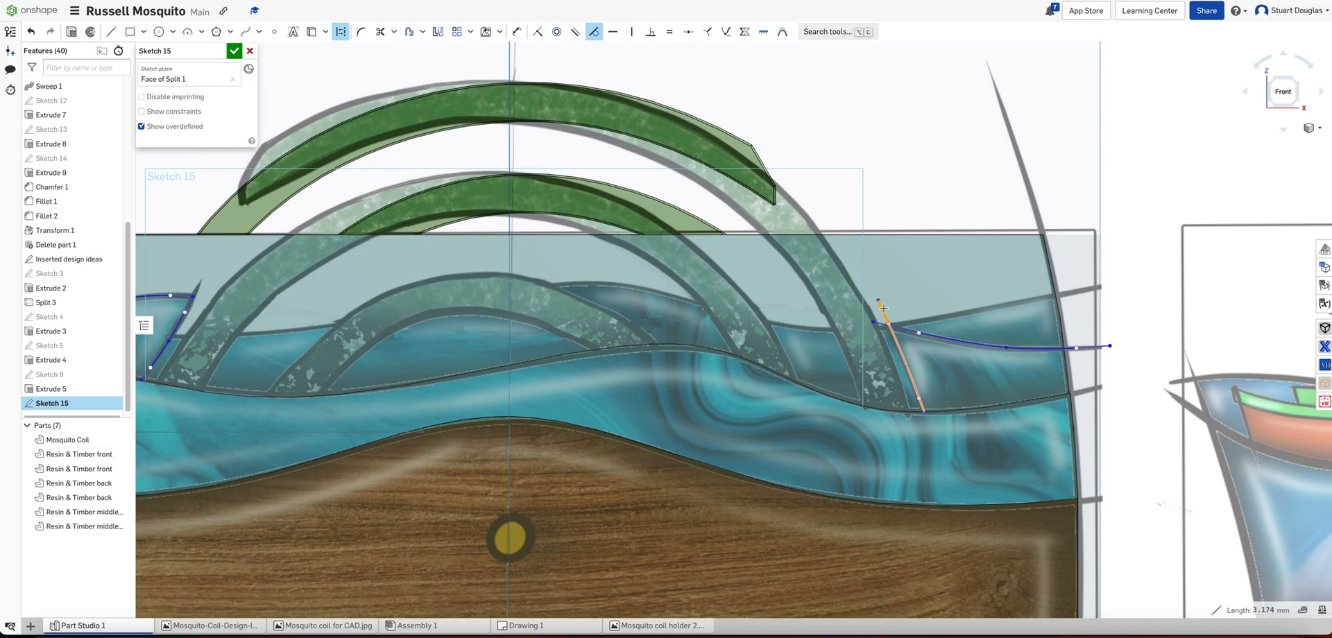
scroll(884, 310, "up", 10)
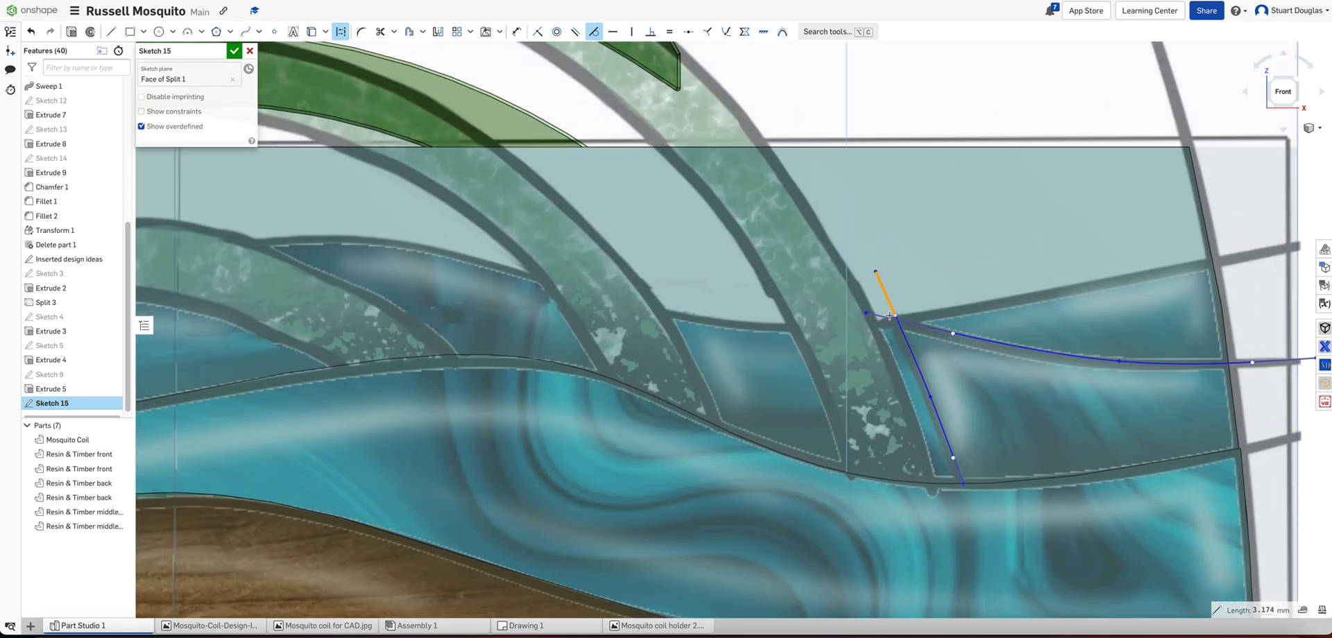
scroll(932, 250, "down", 5)
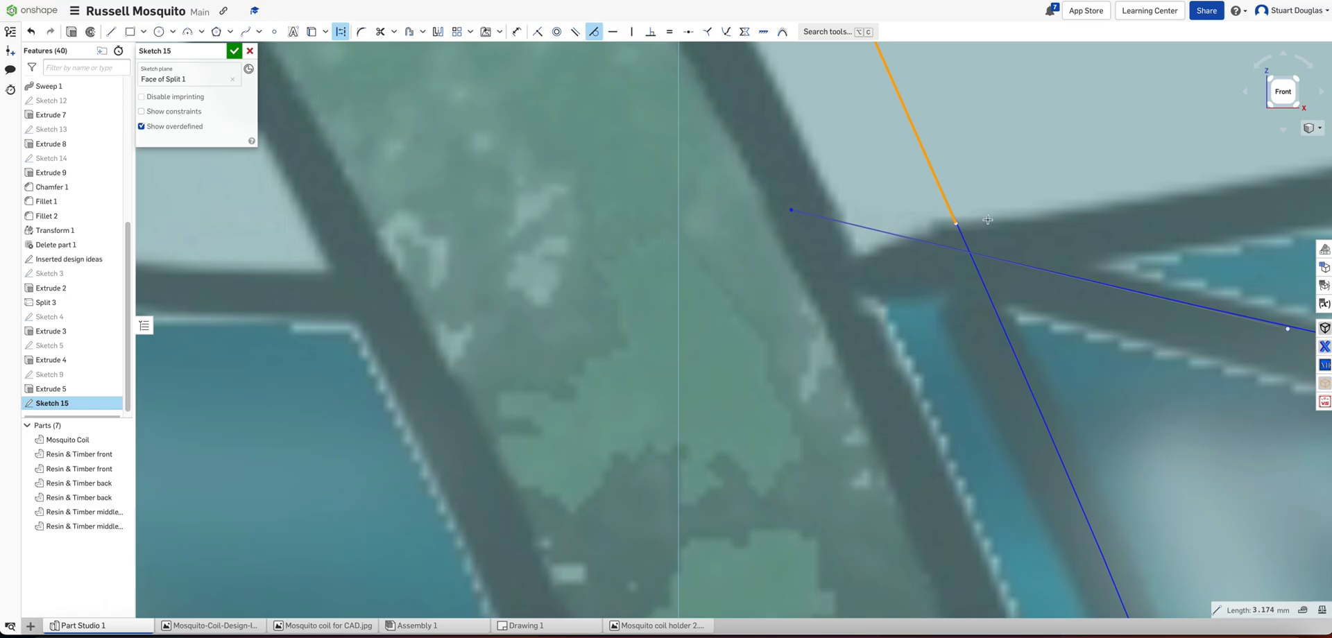
left_click(935, 179)
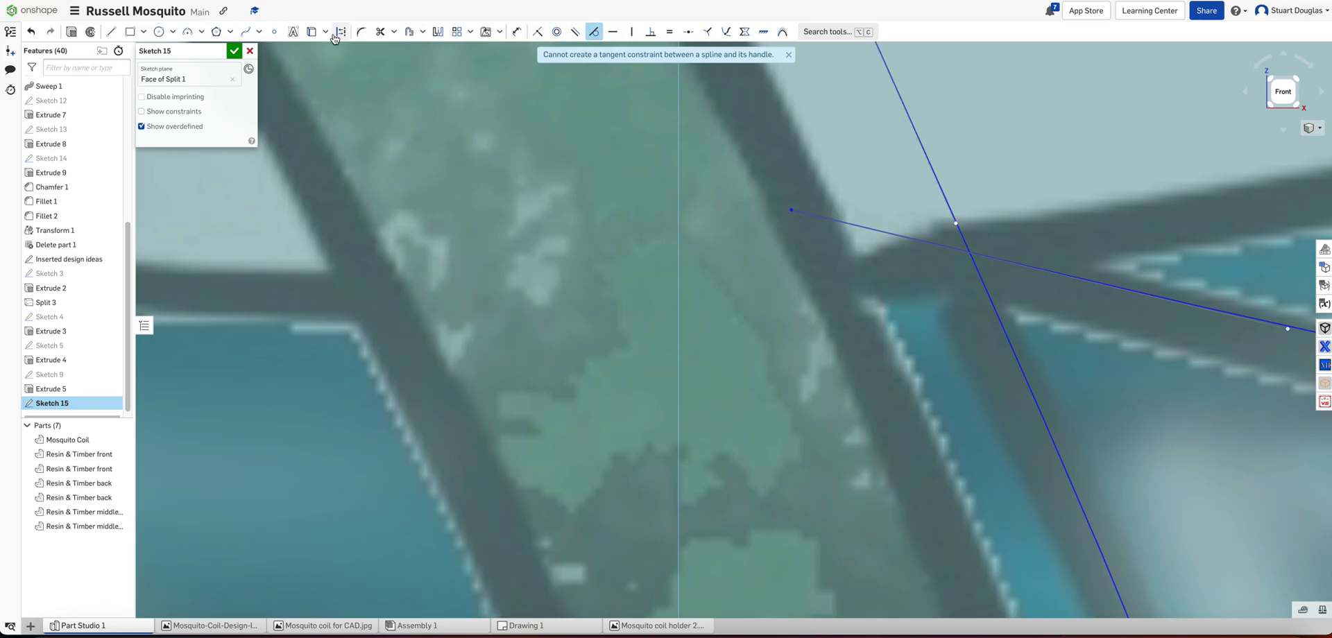
Step: Trim the overhanging ends of both splines where they cross at the right-hand wave's crest
left_click(380, 32)
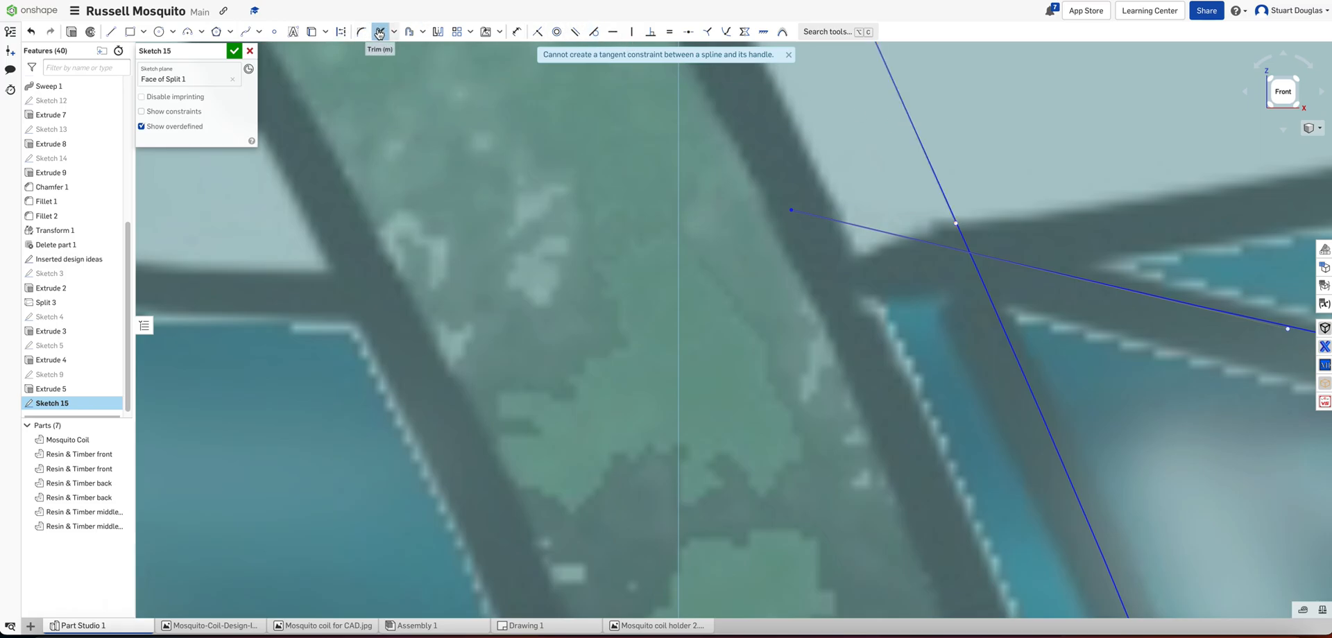
left_click(937, 184)
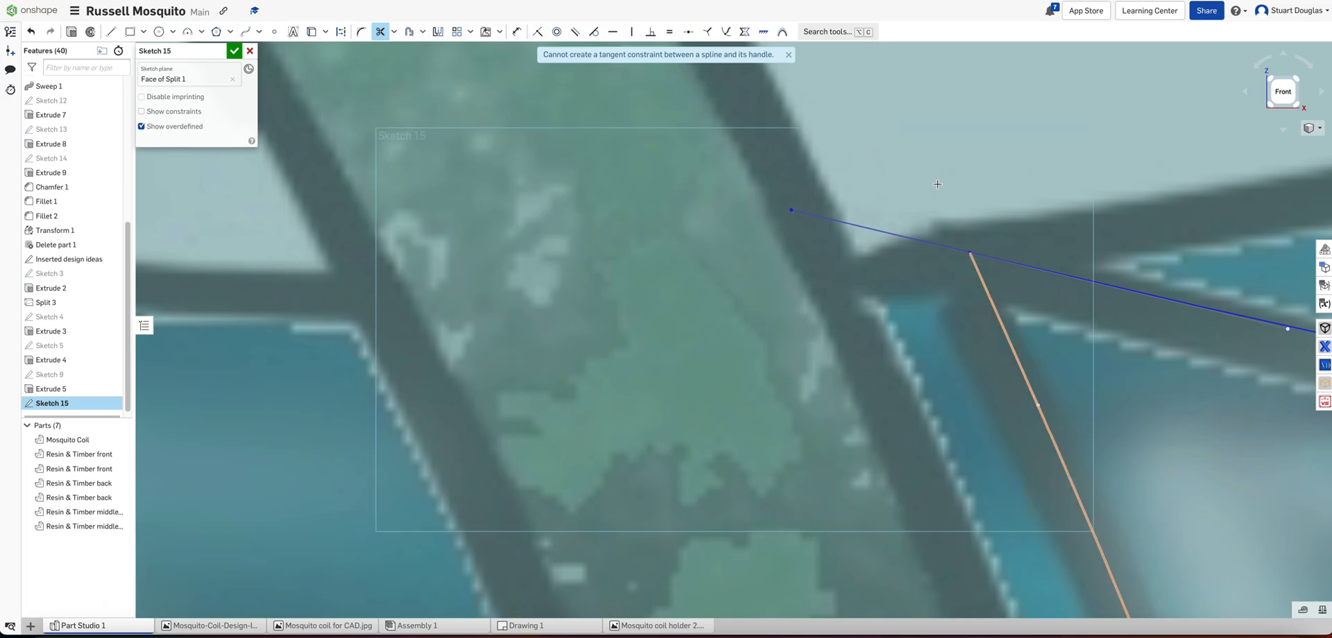
left_click(904, 241)
scroll(815, 314, "up", 5)
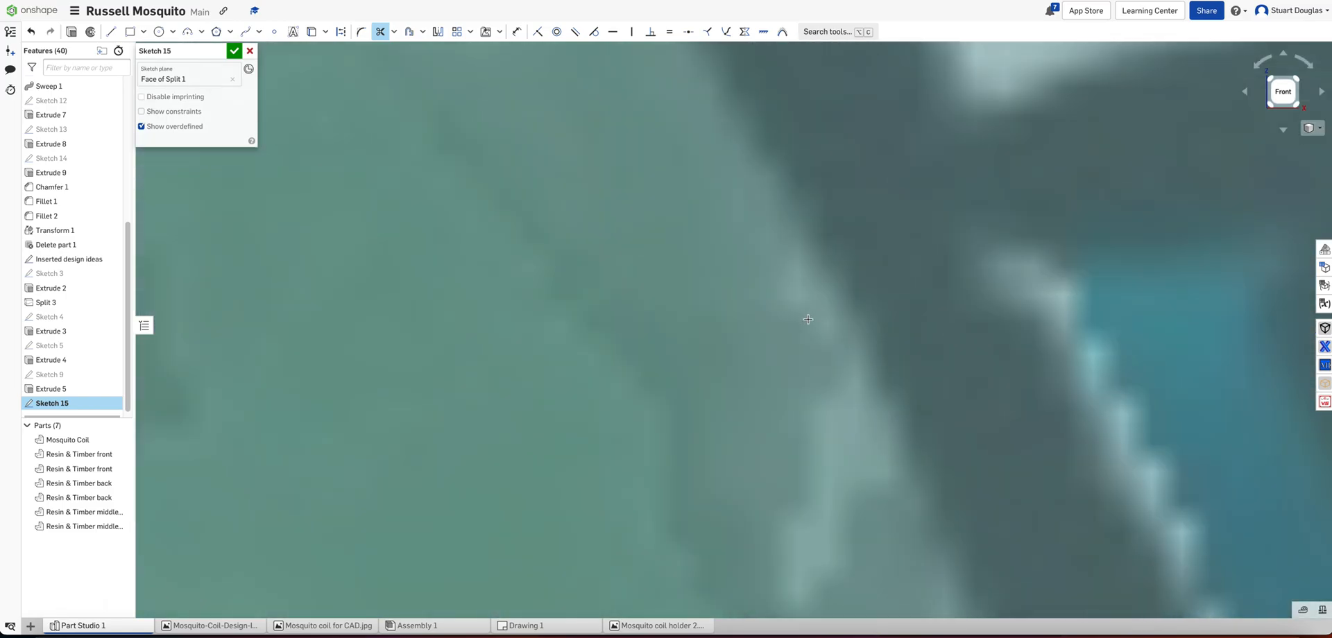
scroll(815, 314, "down", 10)
scroll(817, 310, "down", 5)
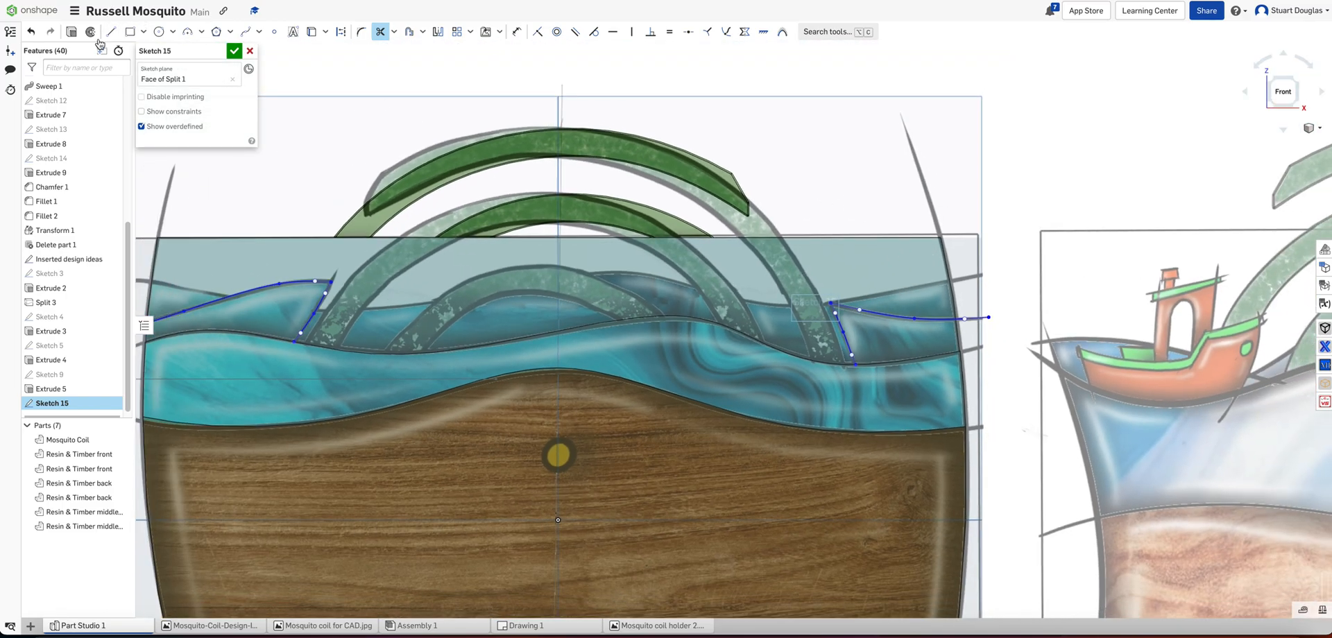
Step: Join the outer ends of the two wave backs above the resin with four lines about 28, 115, 38 and 22 mm long
left_click(989, 317)
left_click(952, 160)
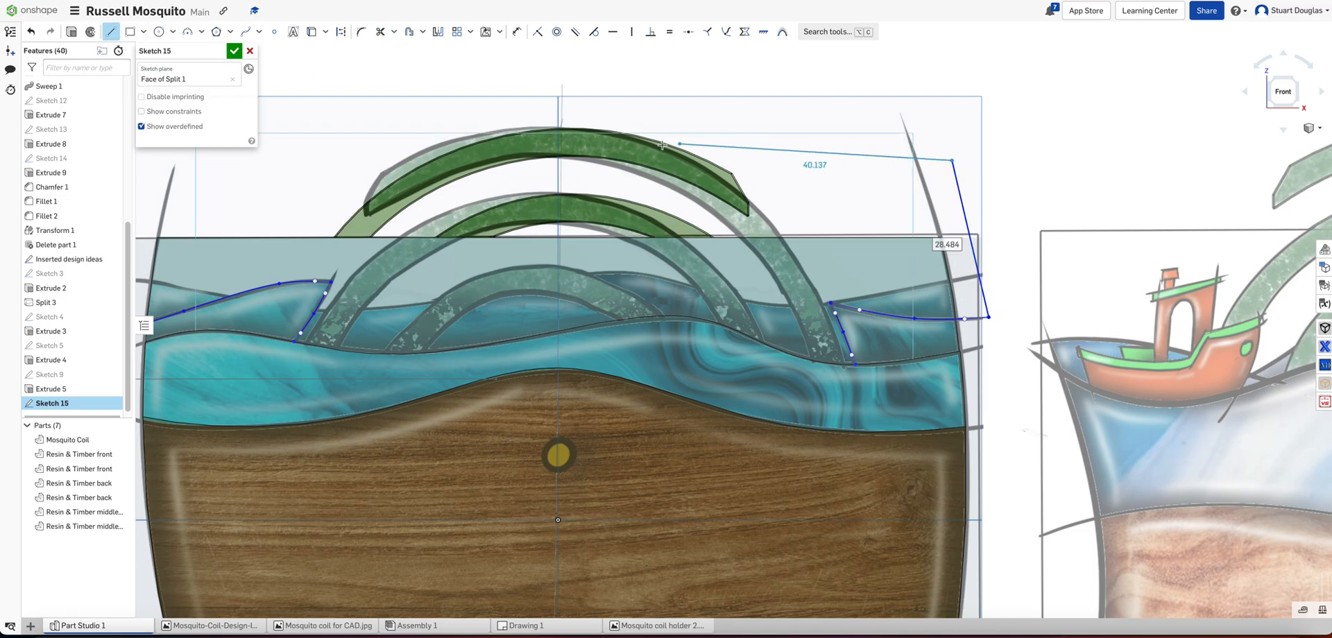
left_click(303, 160)
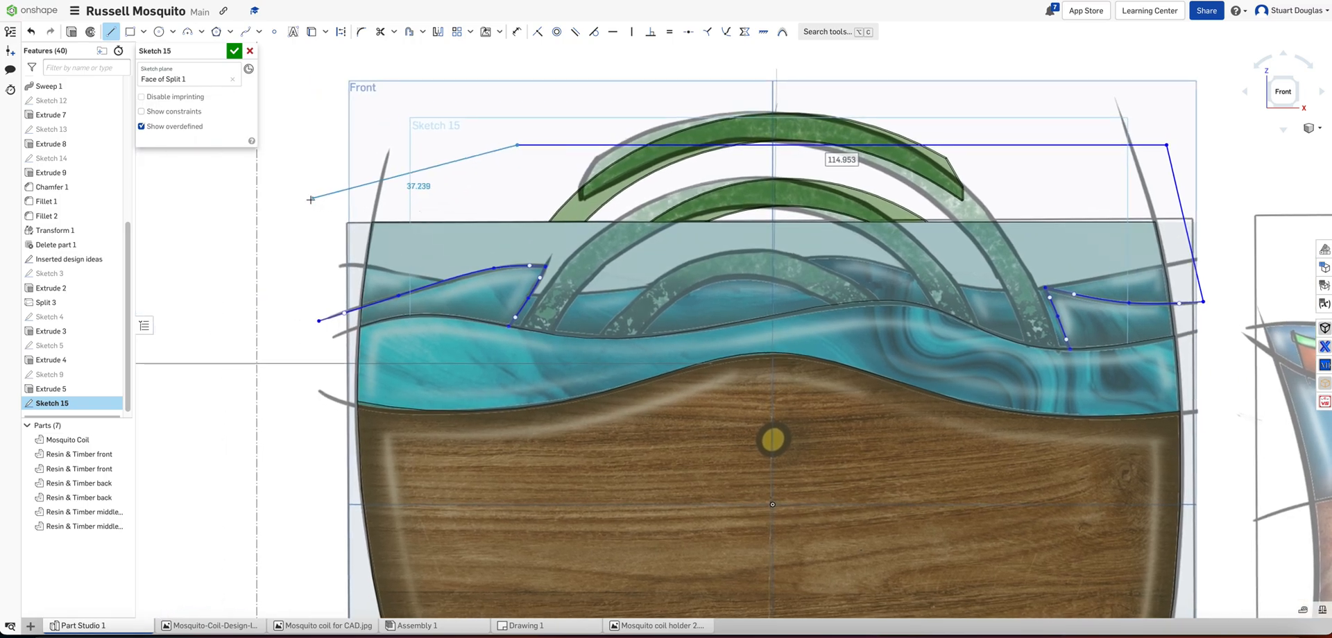
type("38")
key("Return")
left_click(318, 321)
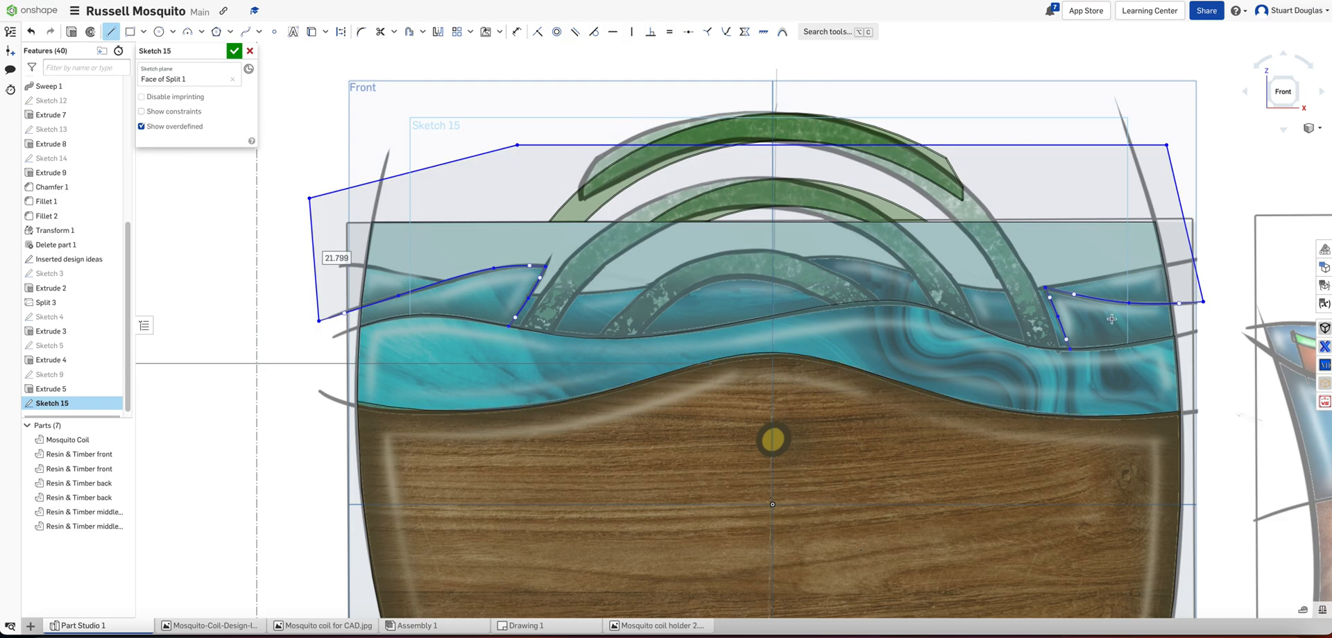
Step: Project the front resin layer's wavy top edge into the sketch as the cut profile's lower boundary, and finish the sketch
scroll(735, 353, "up", 4)
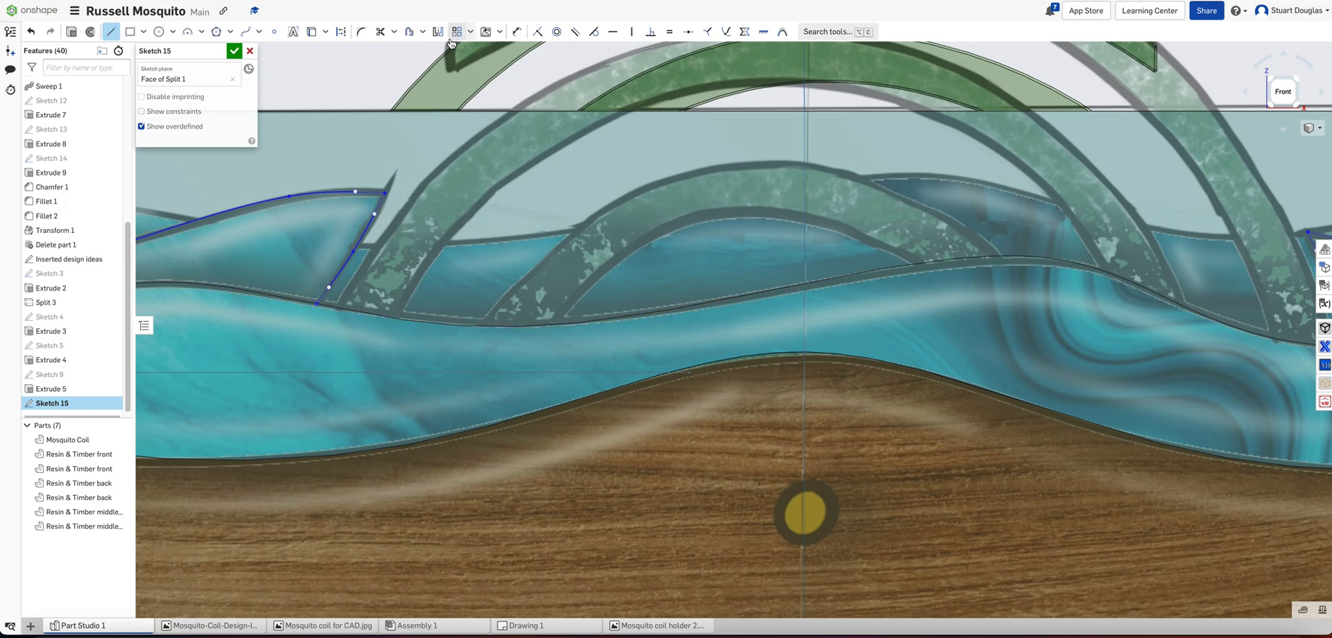
left_click(313, 35)
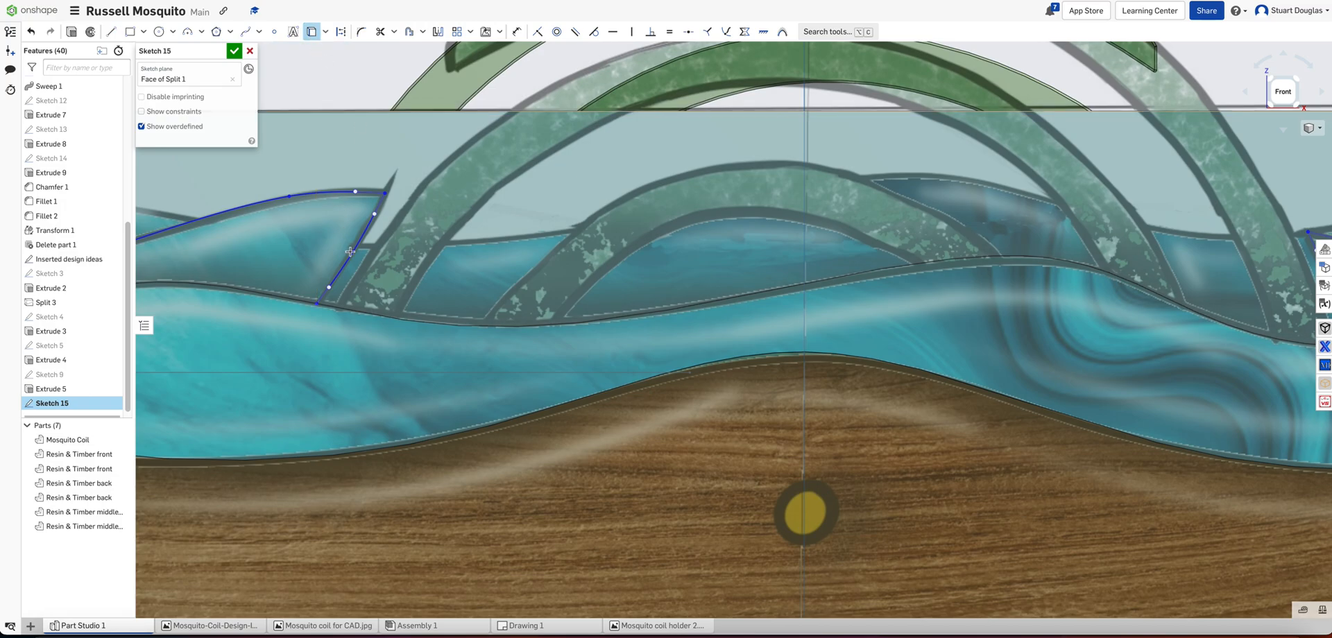
left_click(349, 310)
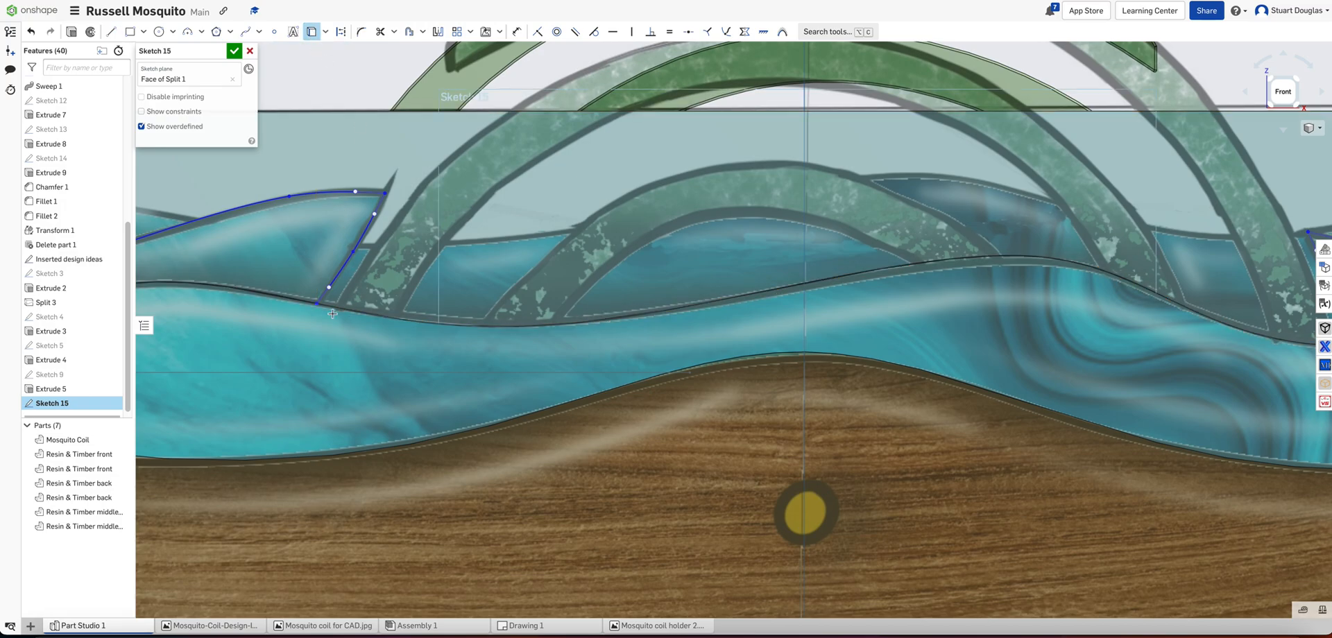
scroll(878, 278, "down", 3)
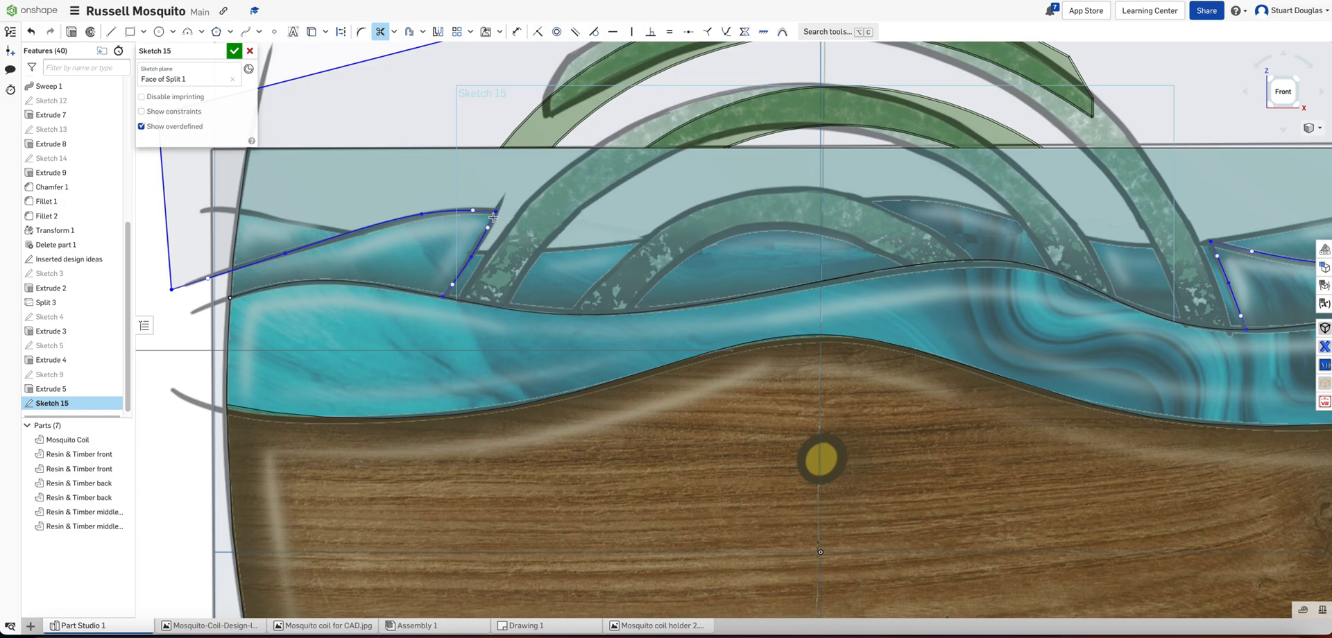
middle_click_drag(1213, 320, 564, 298)
scroll(563, 299, "up", 1)
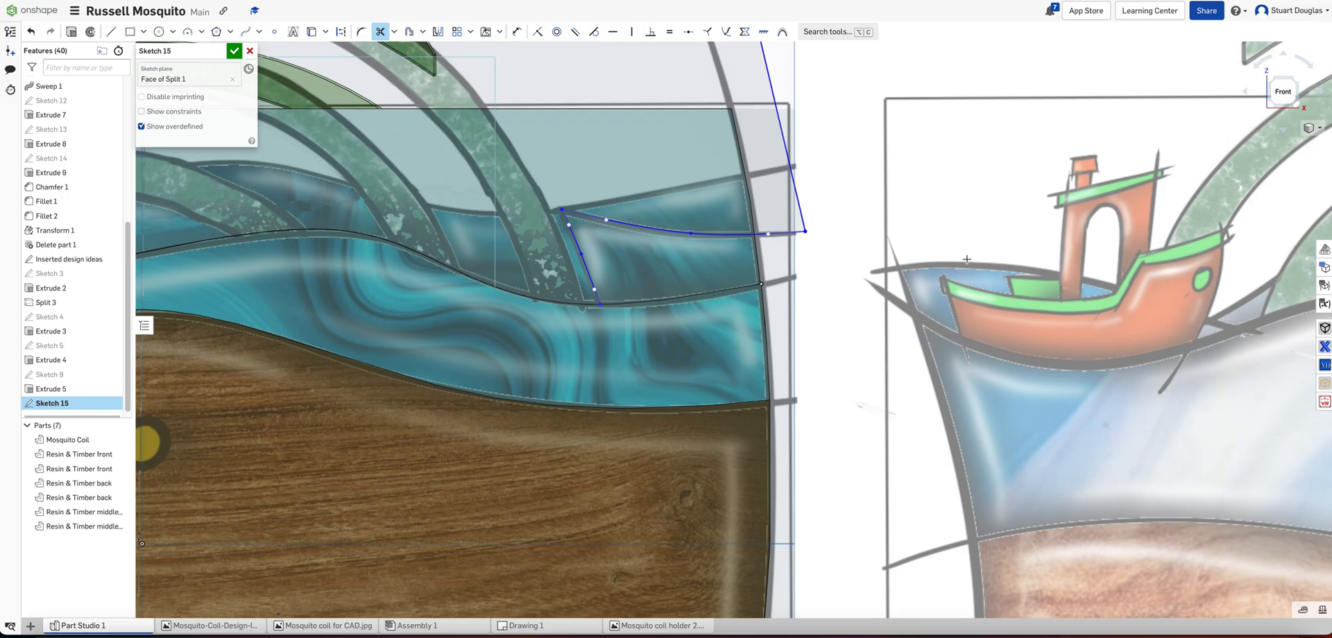
scroll(784, 258, "down", 5)
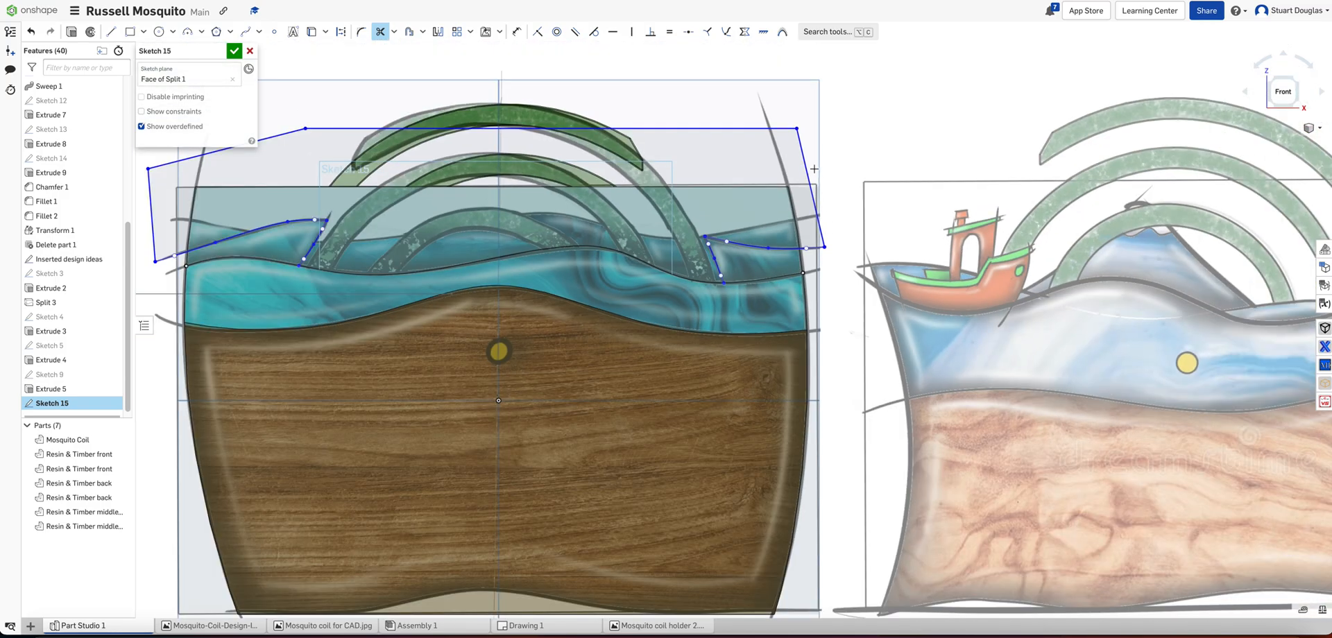
left_click(233, 51)
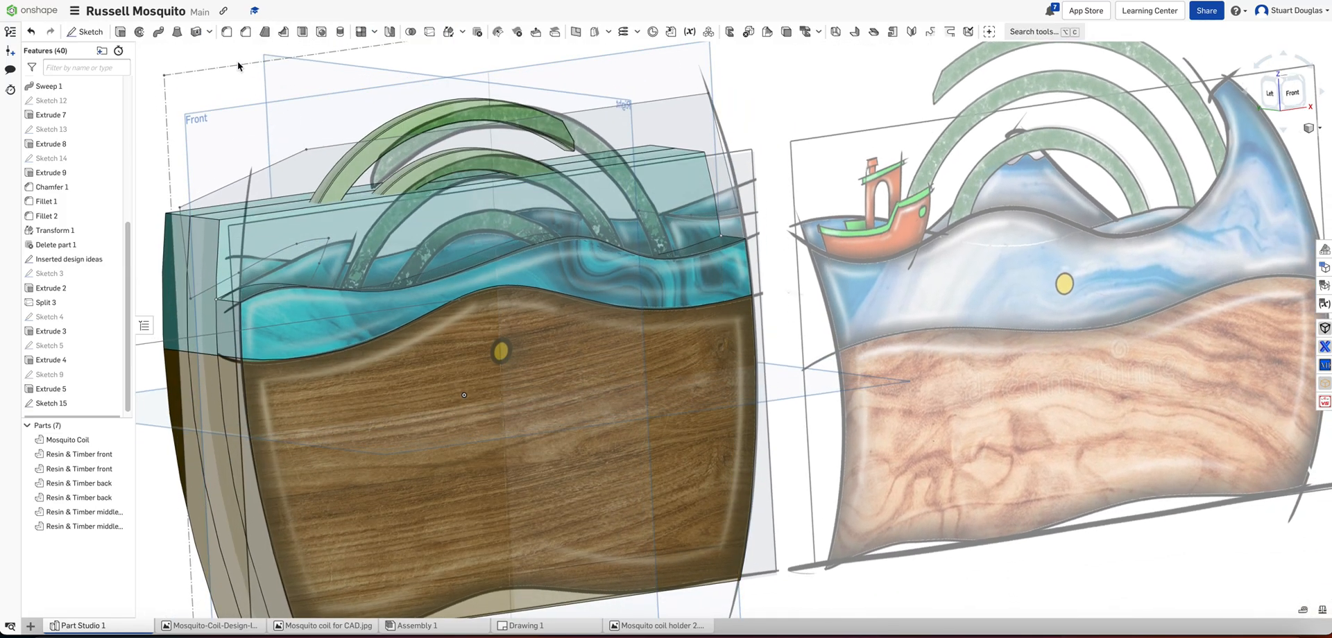
Step: Extrude the enclosed wave profile 95.3 mm as a Remove operation limited to the Resin & Timber middle left part
left_click(121, 30)
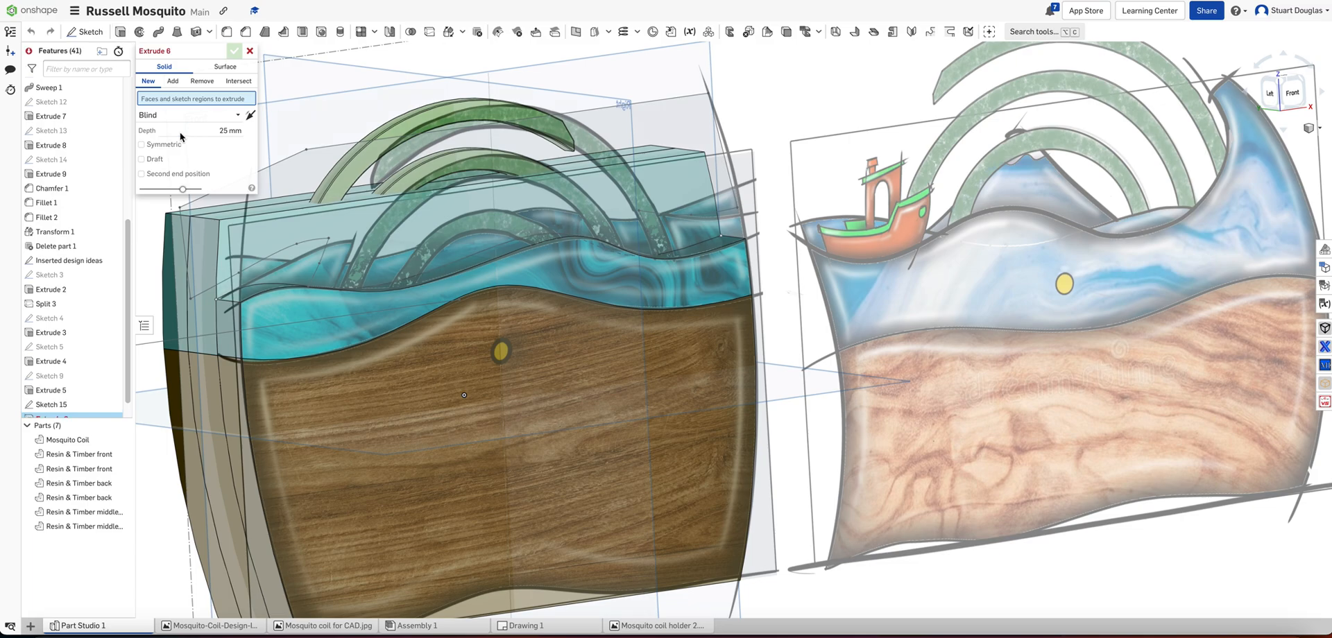
left_click(224, 269)
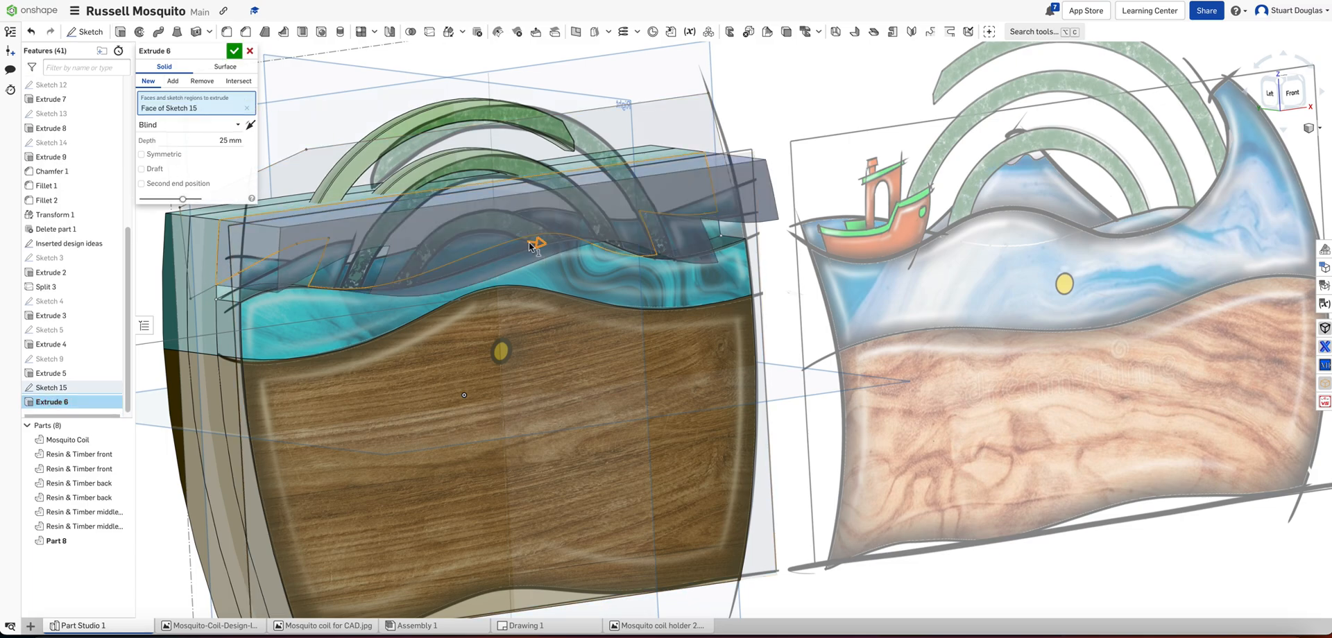
left_click_drag(390, 231, 211, 167)
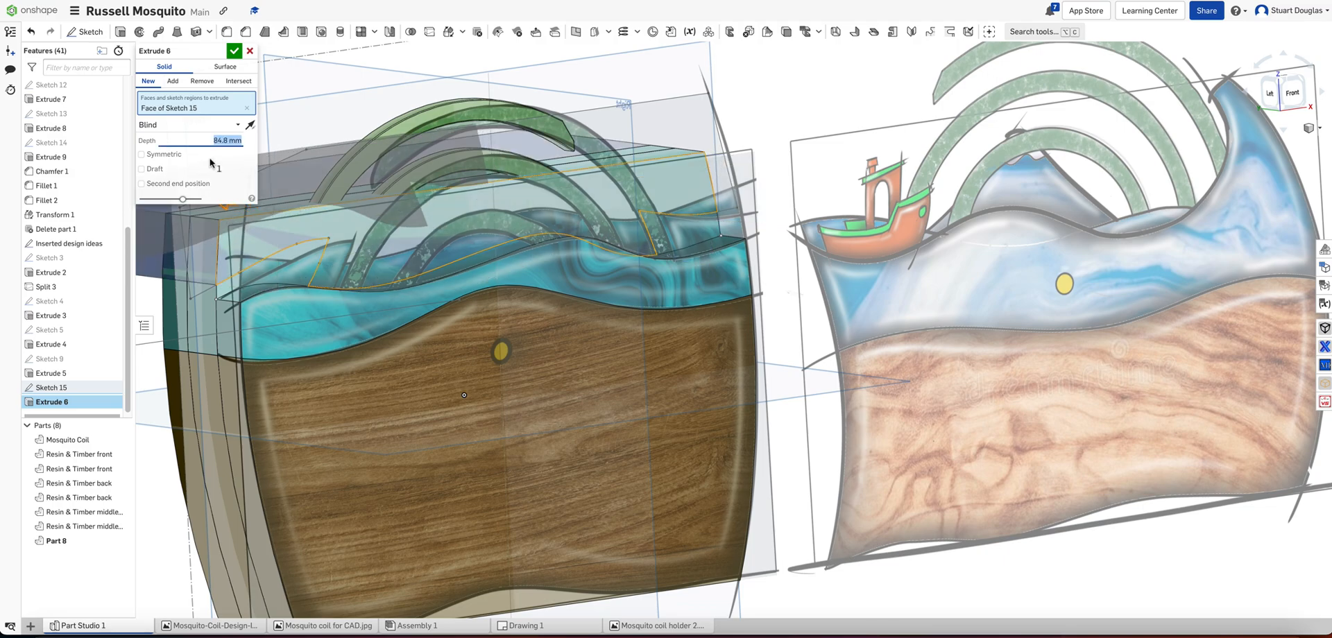
left_click(202, 87)
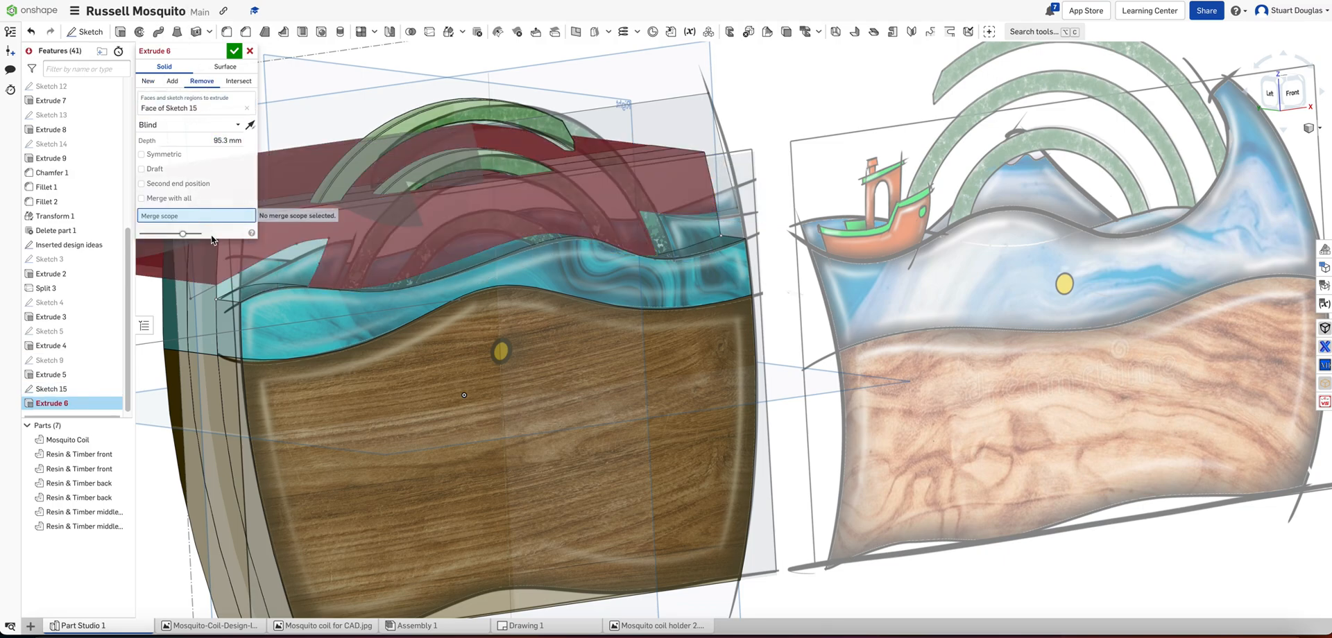
left_click(214, 265)
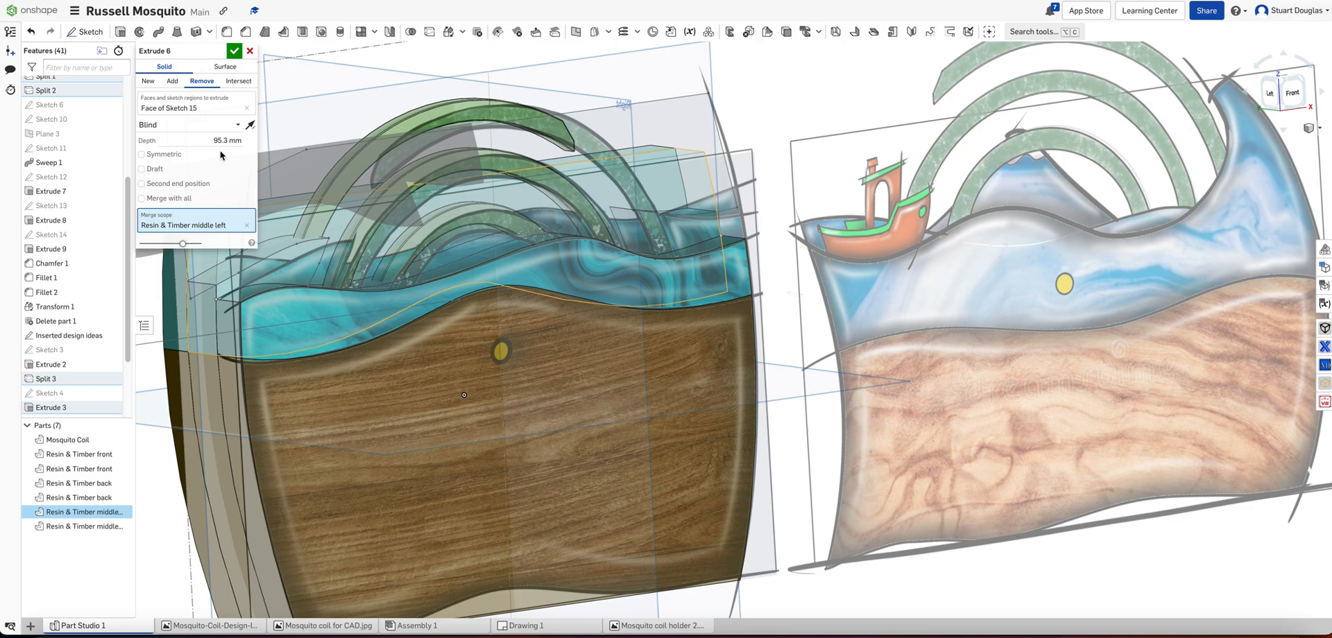
left_click(236, 52)
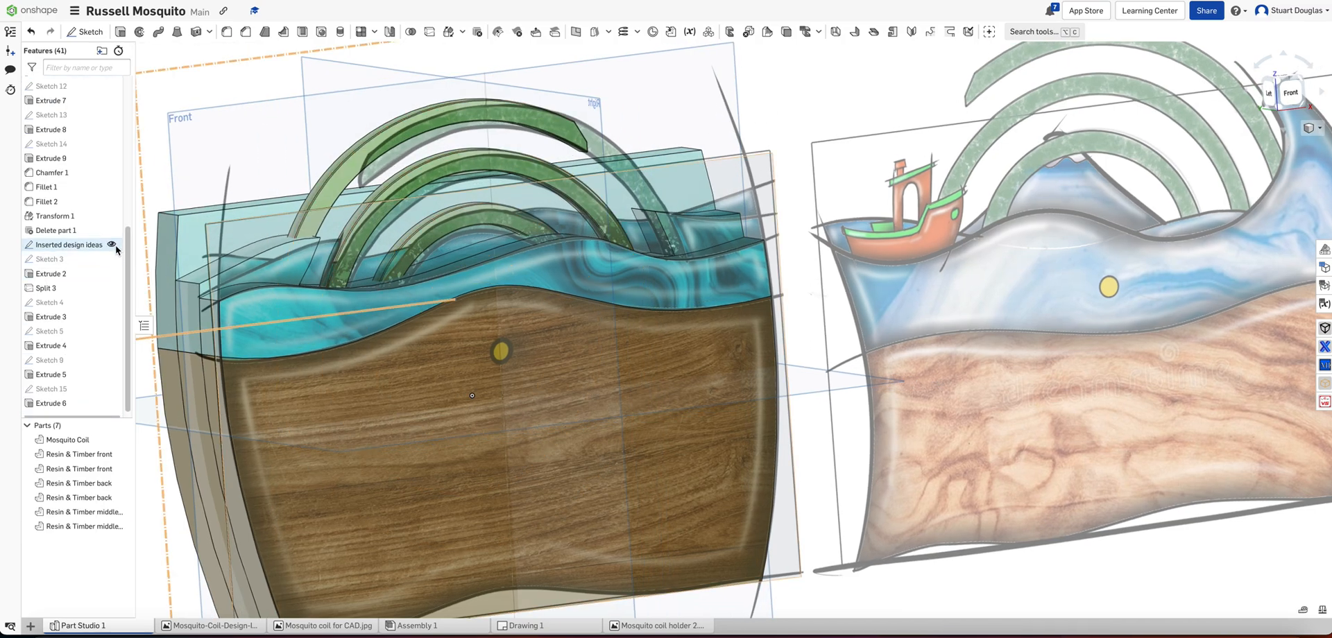
Step: Hide the inserted design ideas and inspect the wave cut in the middle resin layer from several angles
left_click(116, 245)
right_click_drag(824, 95, 989, 218)
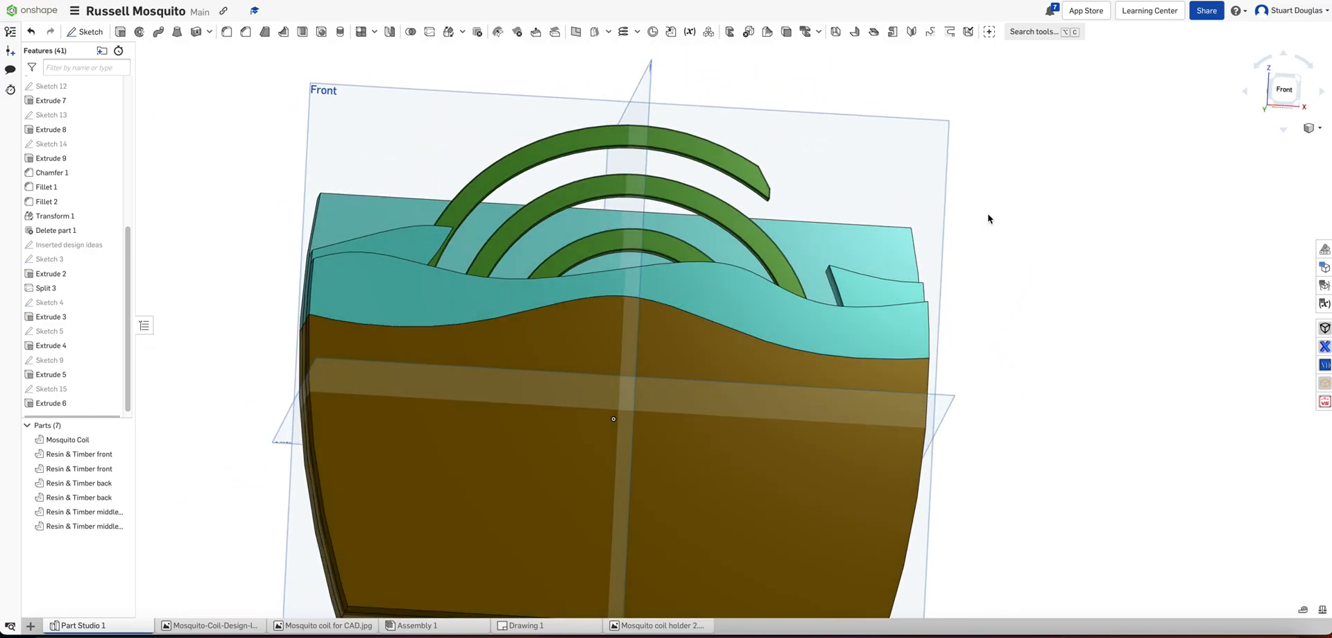
scroll(412, 281, "up", 2)
right_click_drag(443, 260, 448, 289)
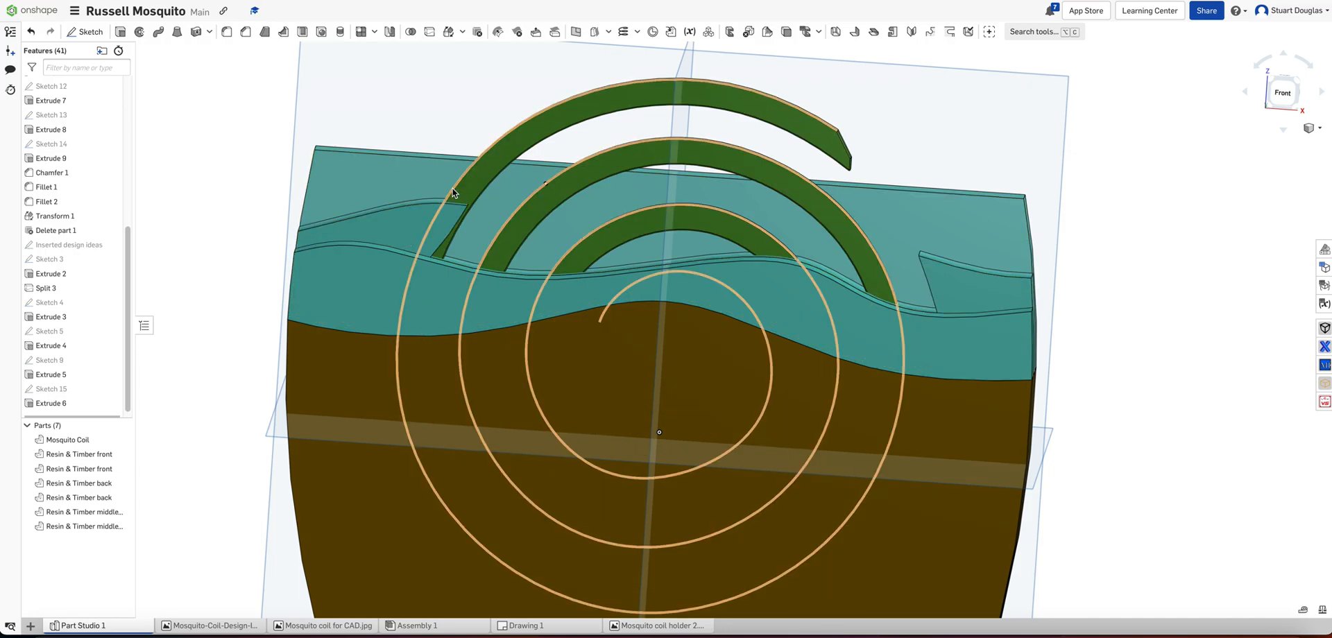
right_click_drag(406, 151, 437, 170)
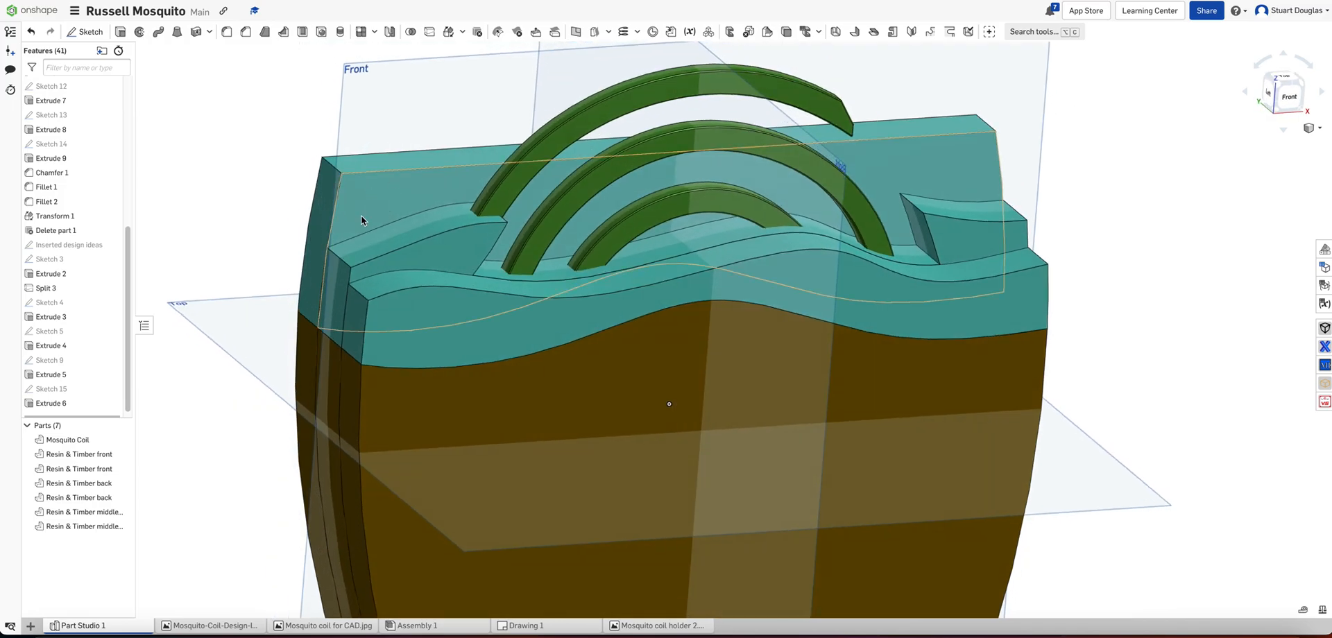